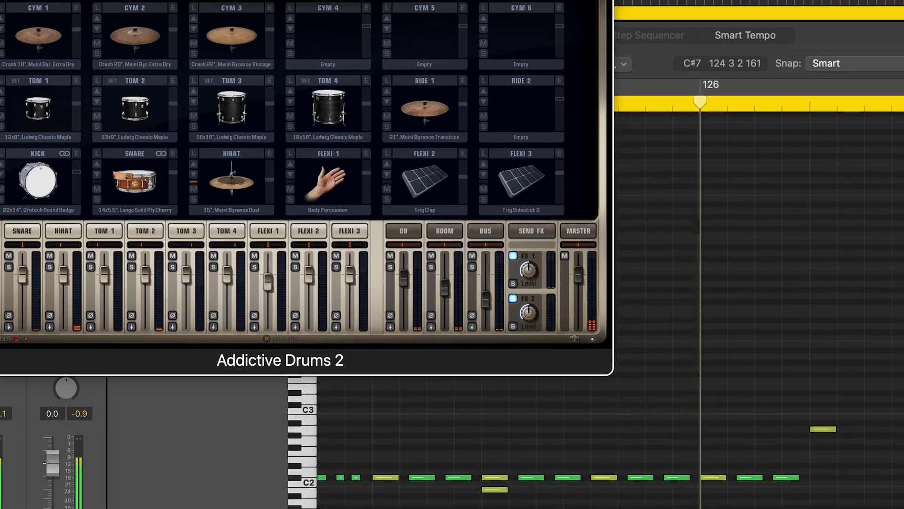
Step: Load the Ludwig Acrolite 1968 snare in Addictive Drums 2 and show the hi-hat sample list
{"action": "left_click", "coordinate": [97, 165]}
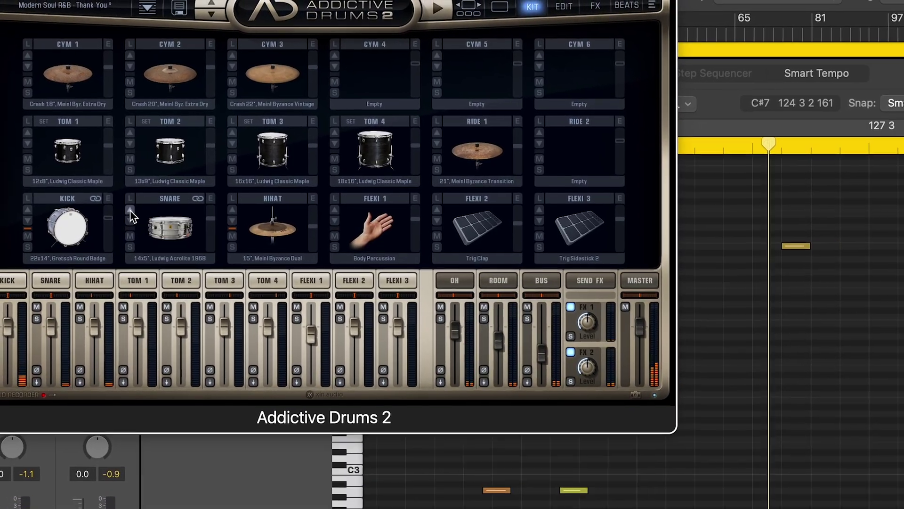
{"action": "left_click", "coordinate": [275, 258]}
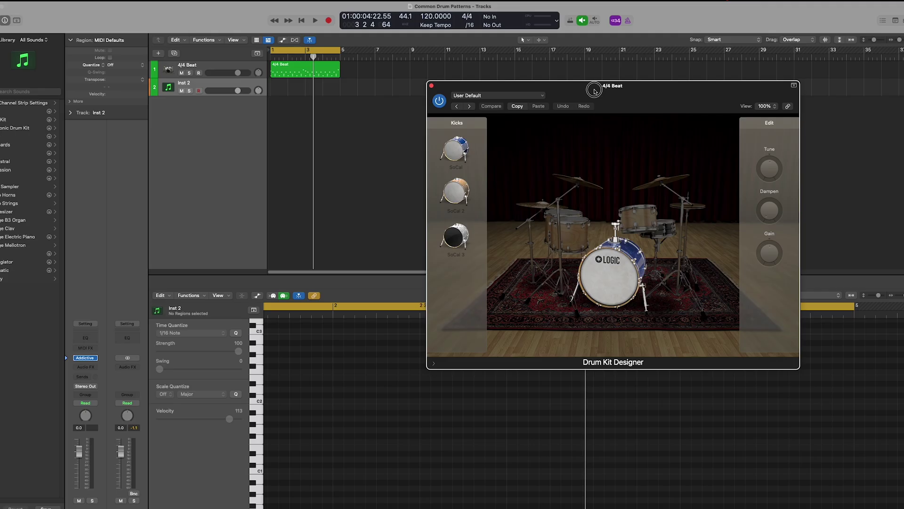
Step: Drag the Drum Kit Designer window aside by its title bar
{"action": "left_click_drag", "start_coordinate": [598, 89], "coordinate": [446, 127]}
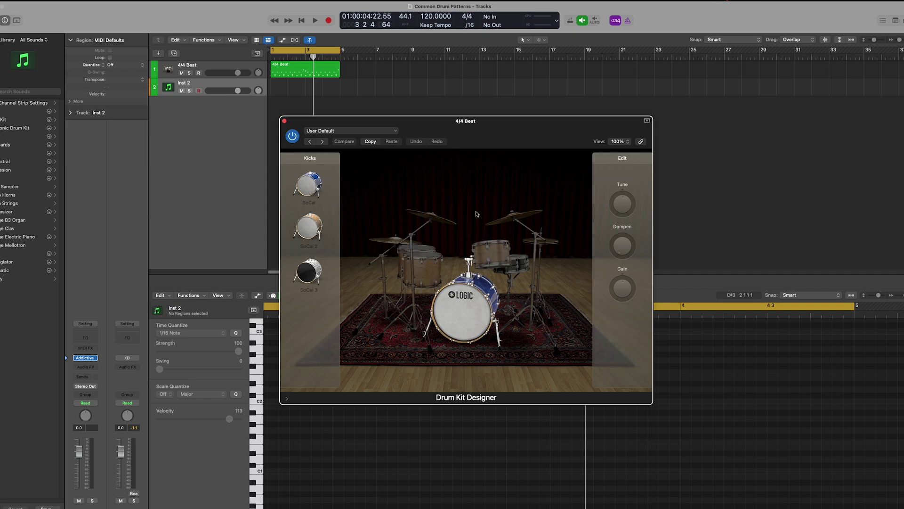
Step: Open Addictive Drums 2 on Inst 2, select the 4/4 Beat region, and close Drum Kit Designer
{"action": "left_click", "coordinate": [88, 357]}
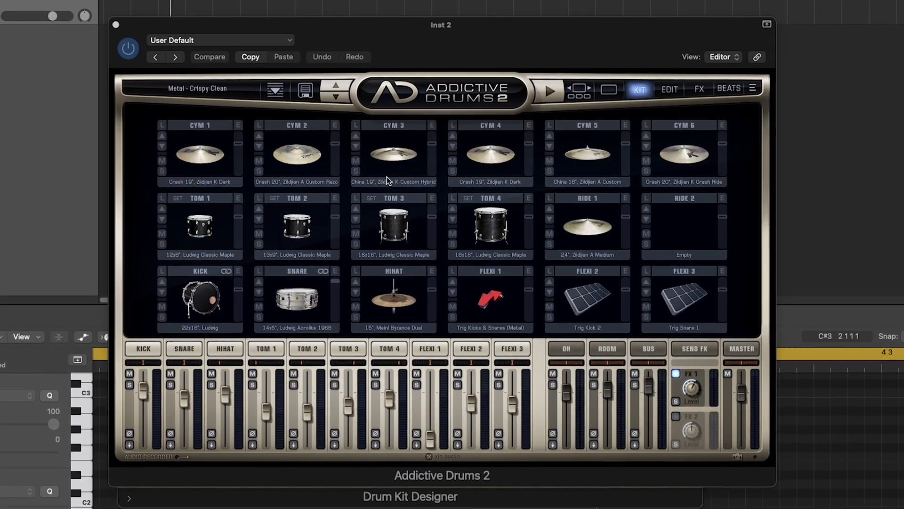
{"action": "left_click", "coordinate": [286, 64]}
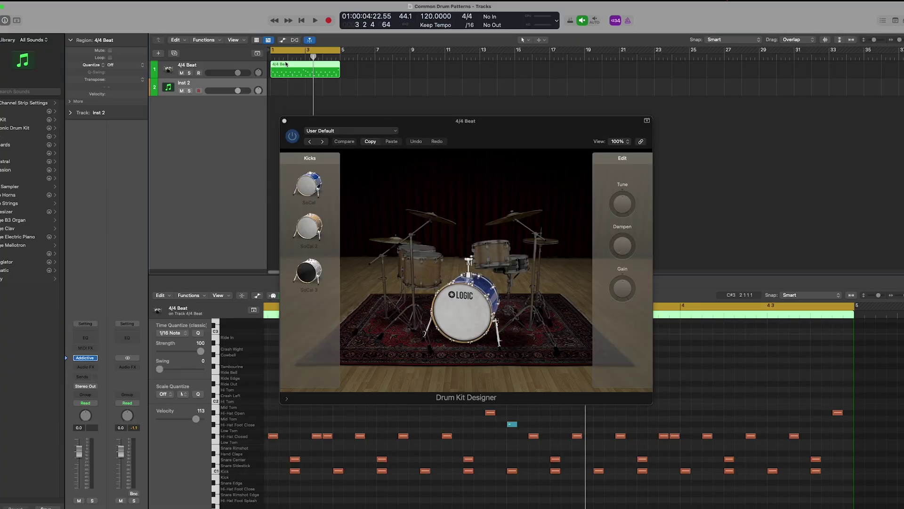
{"action": "left_click", "coordinate": [284, 121]}
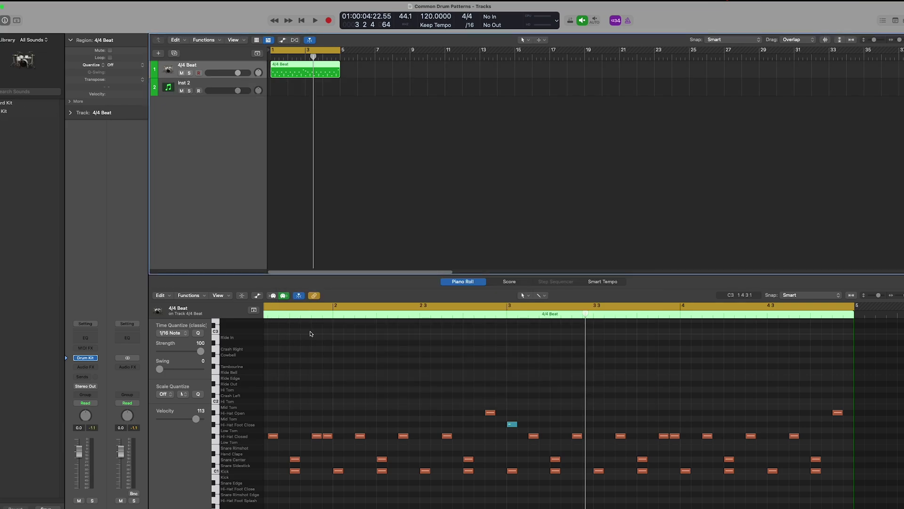
Step: Switch the Piano Roll to the Velocity Tool from the T tool menu
{"action": "key", "text": "t"}
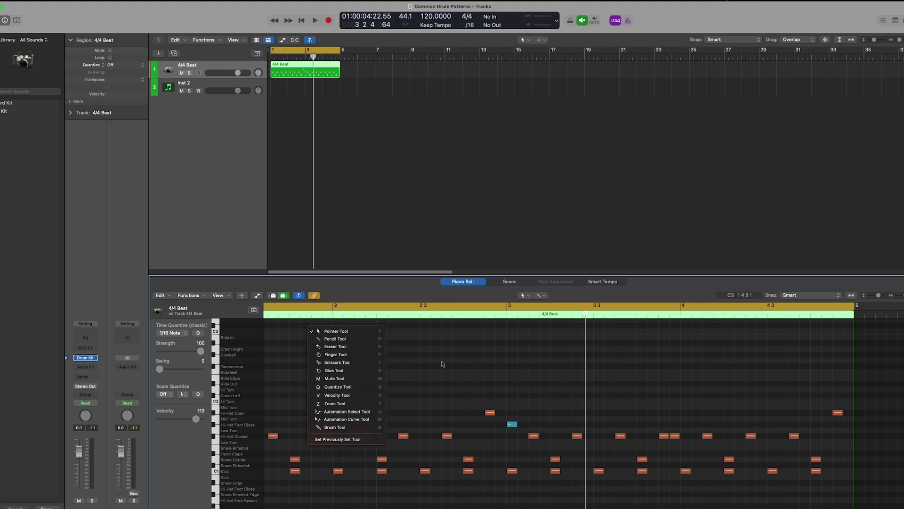
{"action": "key", "text": "t"}
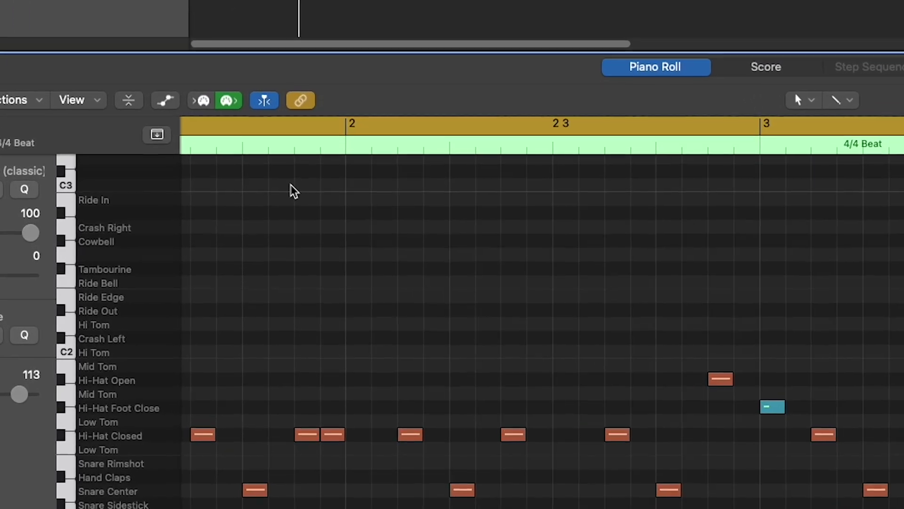
{"action": "key", "text": "t"}
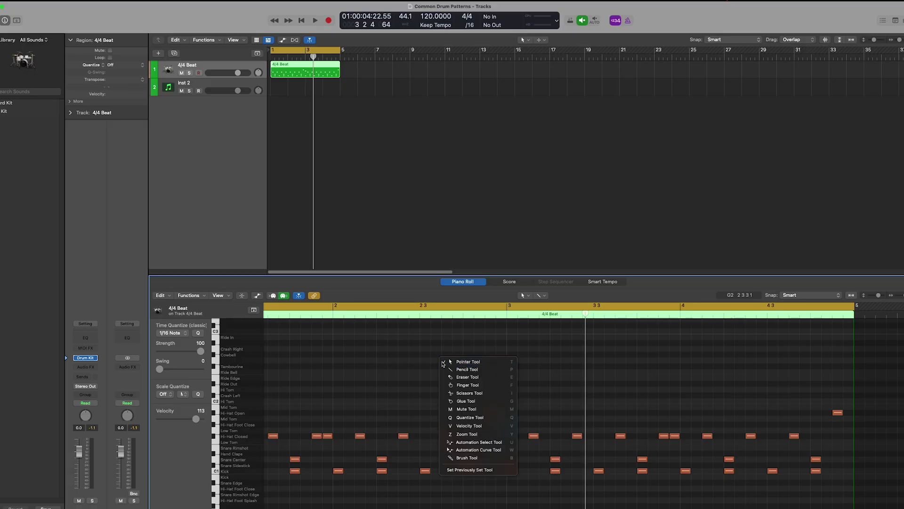
{"action": "key", "text": "t"}
{"action": "key", "text": "t"}
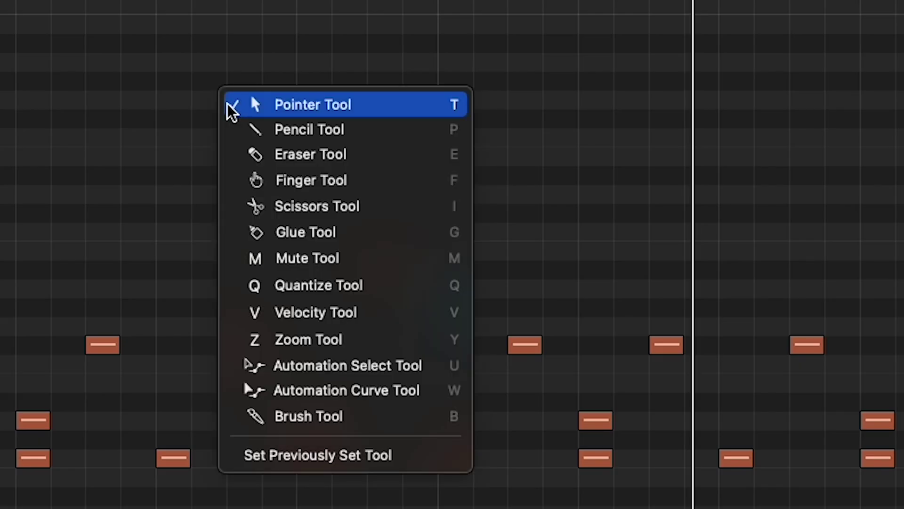
{"action": "key", "text": "v"}
{"action": "key", "text": "t"}
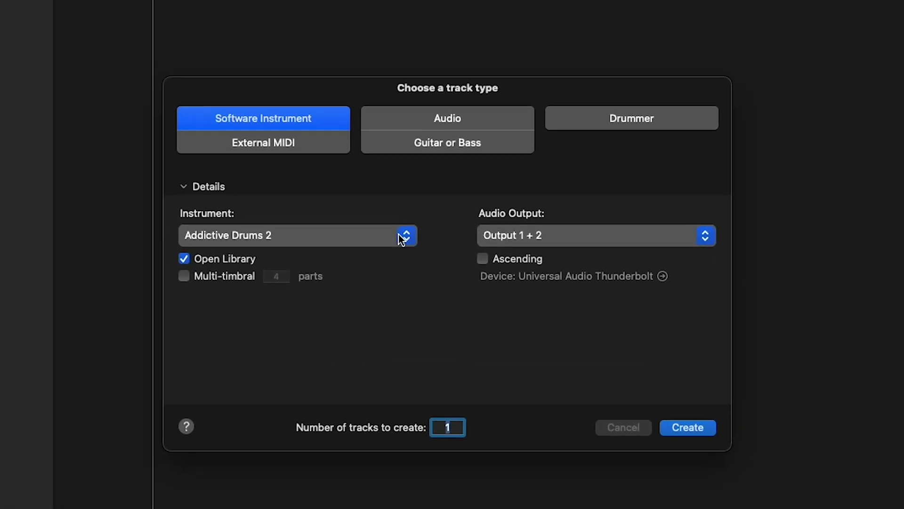
Step: Choose stereo Drum Kit Designer as the new Software Instrument track's instrument
{"action": "left_click", "coordinate": [417, 240]}
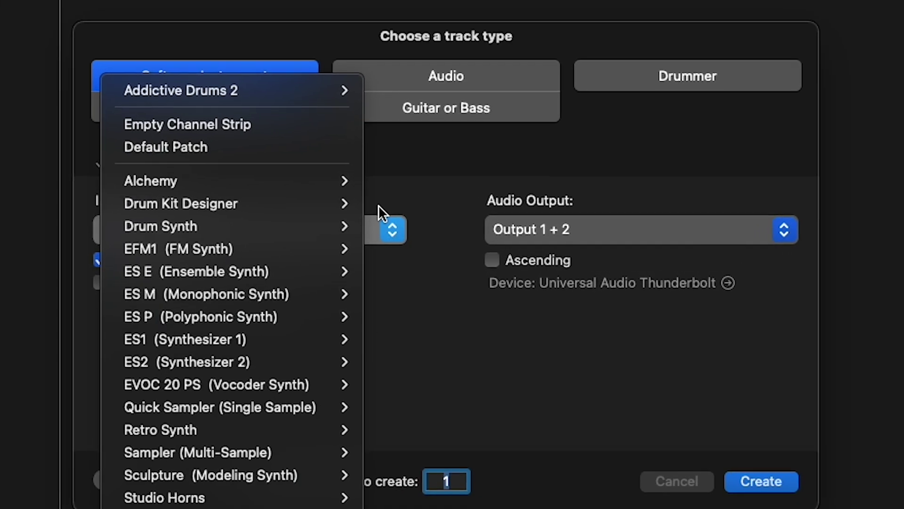
{"action": "mouse_move", "coordinate": [321, 203]}
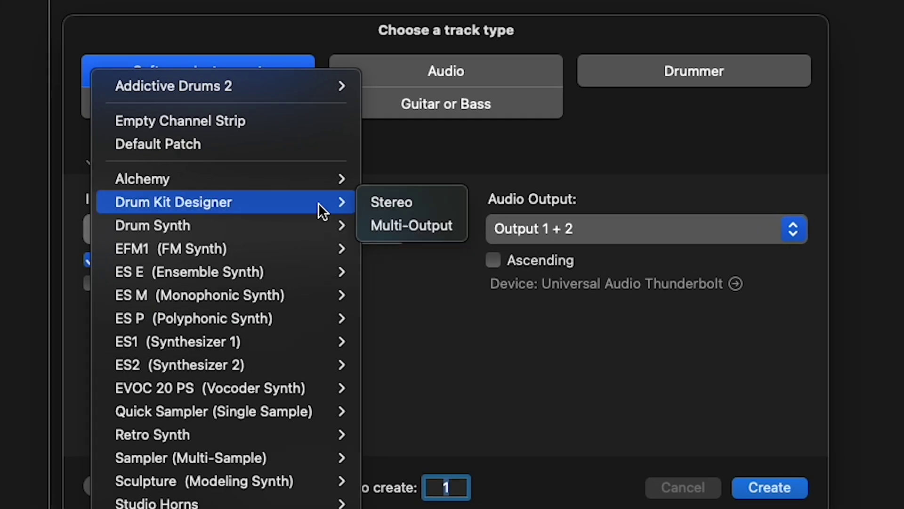
{"action": "left_click", "coordinate": [425, 207]}
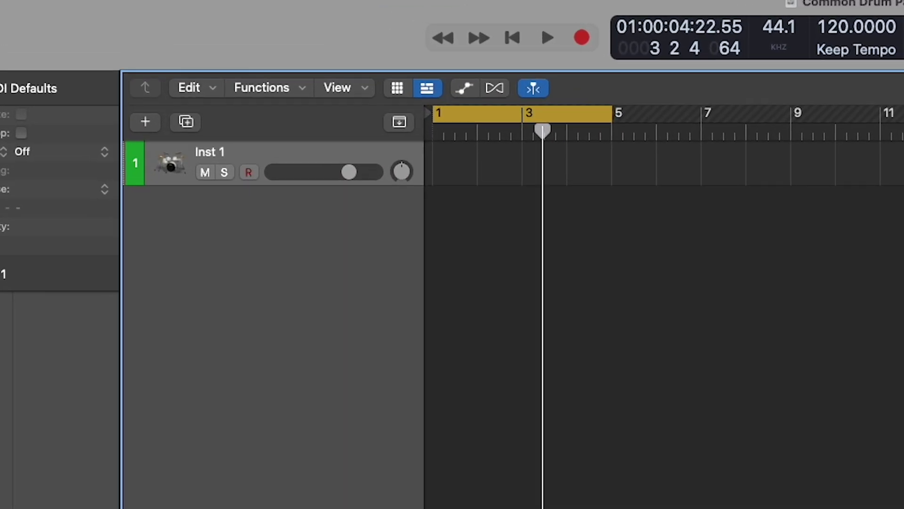
Step: Create a Drum Kit region from bar 1 to bar 5 and open it in the Piano Roll
{"action": "left_click", "coordinate": [460, 166]}
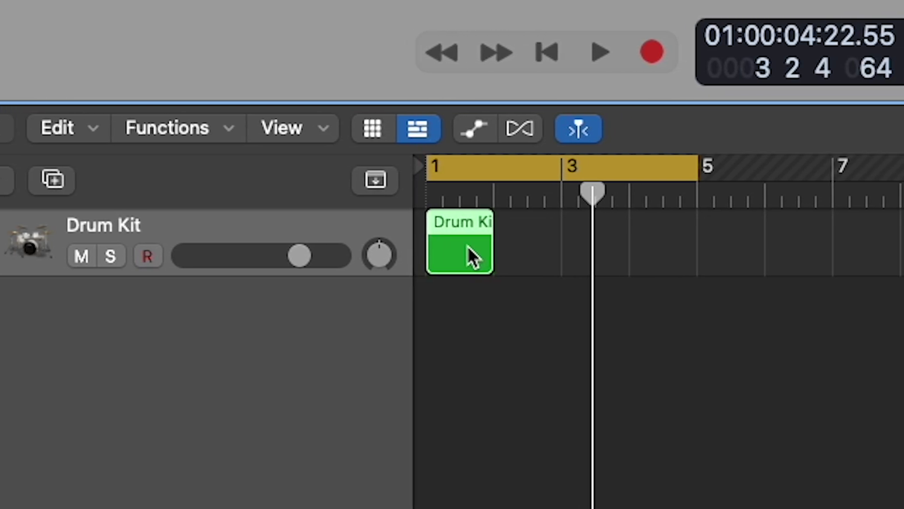
{"action": "left_click_drag", "start_coordinate": [492, 246], "coordinate": [697, 238]}
{"action": "double_click", "coordinate": [603, 240]}
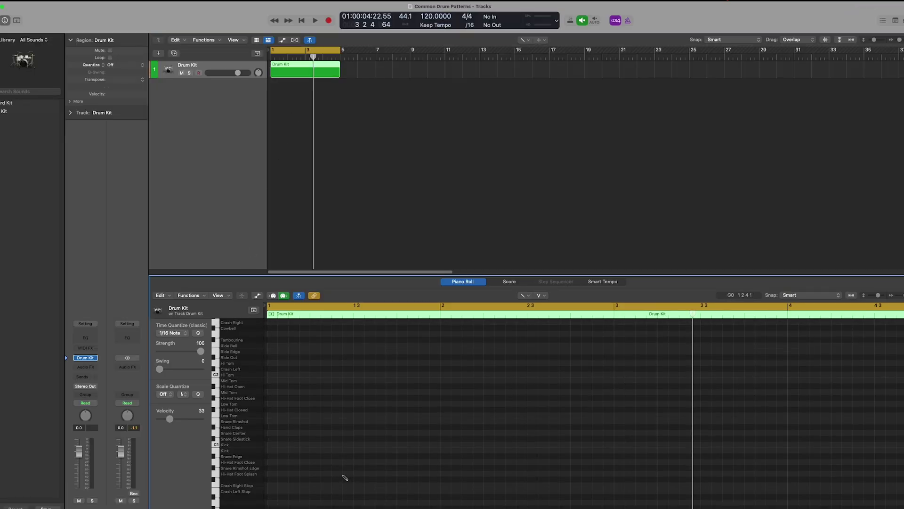
{"action": "scroll", "coordinate": [345, 476], "scroll_direction": "down", "scroll_amount": 5}
{"action": "scroll", "coordinate": [280, 451], "scroll_direction": "up", "scroll_amount": 1}
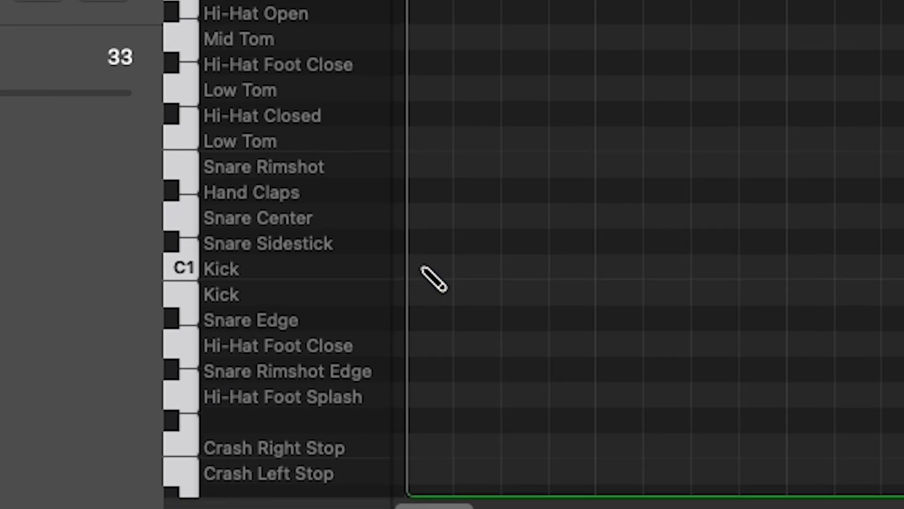
Step: Pencil a kick note at the start and drag it to audition other drum rows
{"action": "left_click", "coordinate": [423, 269]}
{"action": "left_click_drag", "start_coordinate": [430, 263], "coordinate": [428, 0]}
{"action": "left_click_drag", "start_coordinate": [429, 212], "coordinate": [396, 508]}
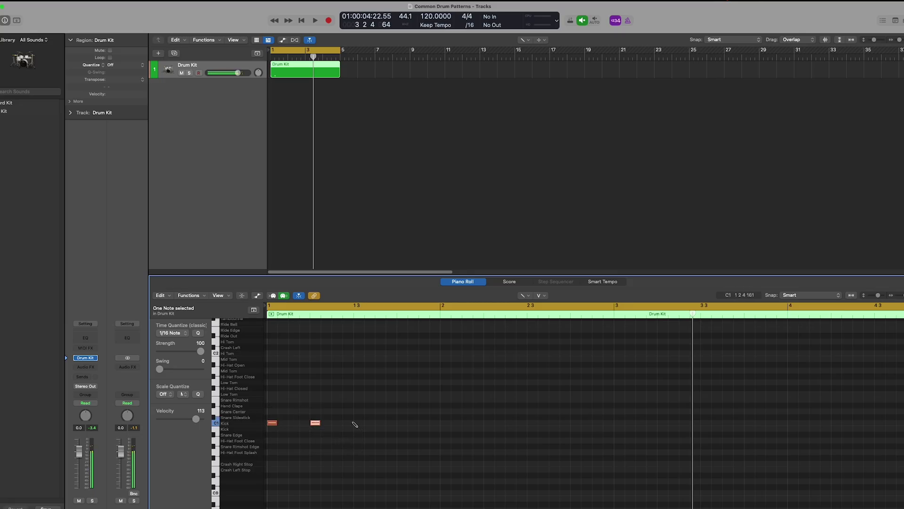
Step: Select the four kick notes and duplicate them further along the region
{"action": "key", "text": "Return"}
{"action": "key", "text": "super+a"}
{"action": "left_click_drag", "start_coordinate": [281, 424], "coordinate": [455, 424]}
{"action": "left_click", "coordinate": [339, 391]}
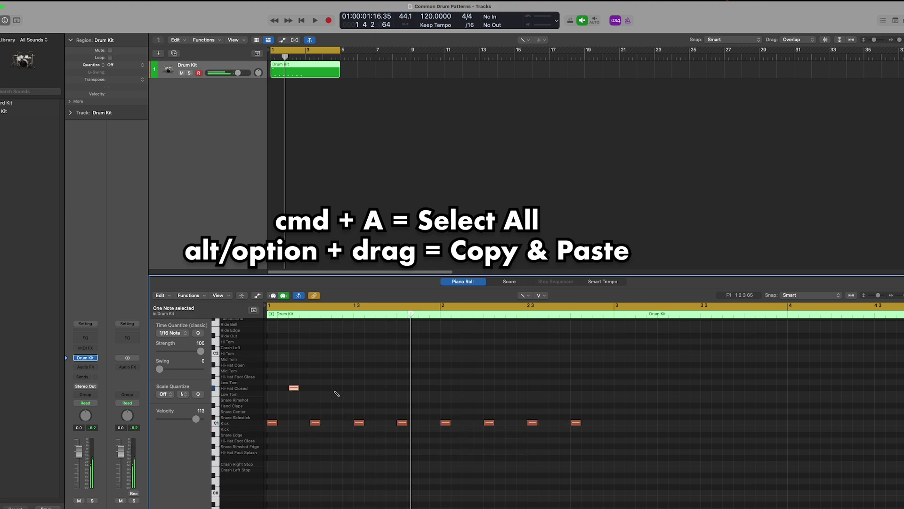
Step: Add closed hi-hat notes, repeat bars 1–2 across bars 3–4, and return to the Pointer Tool
{"action": "key", "text": "space"}
{"action": "left_click", "coordinate": [381, 388]}
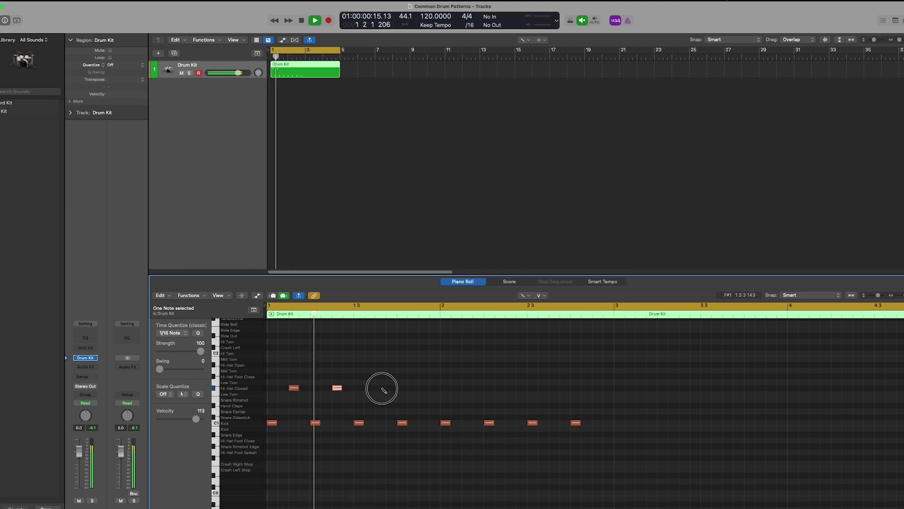
{"action": "left_click", "coordinate": [424, 388]}
{"action": "left_click", "coordinate": [435, 388]}
{"action": "right_click", "coordinate": [492, 414]}
{"action": "left_click", "coordinate": [509, 419]}
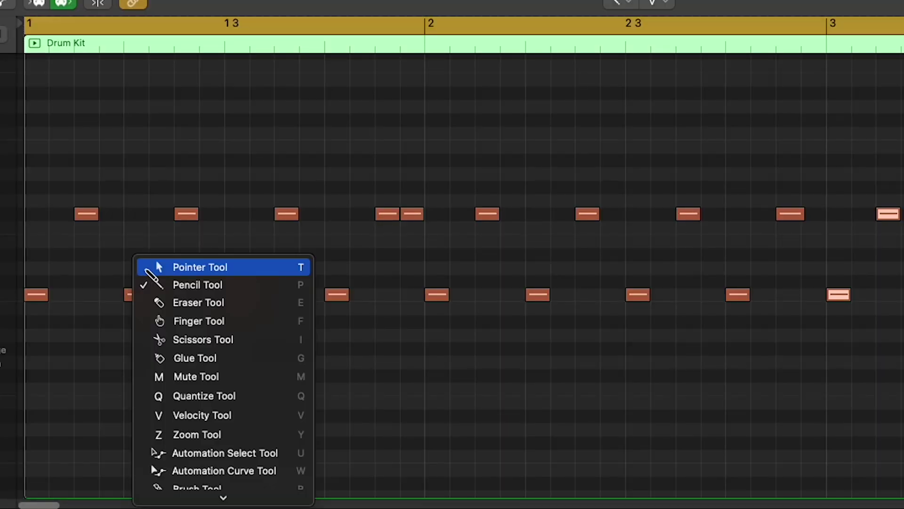
{"action": "key", "text": "t"}
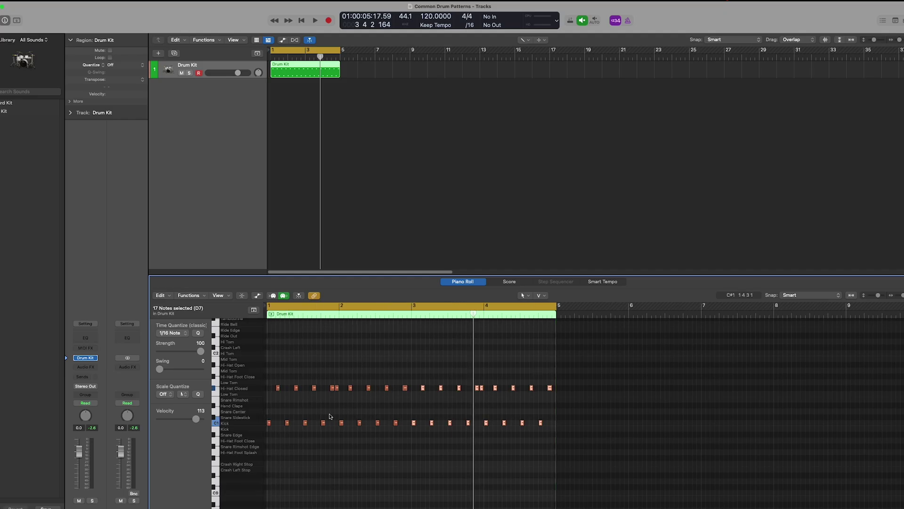
{"action": "key", "text": "t"}
{"action": "key", "text": "t"}
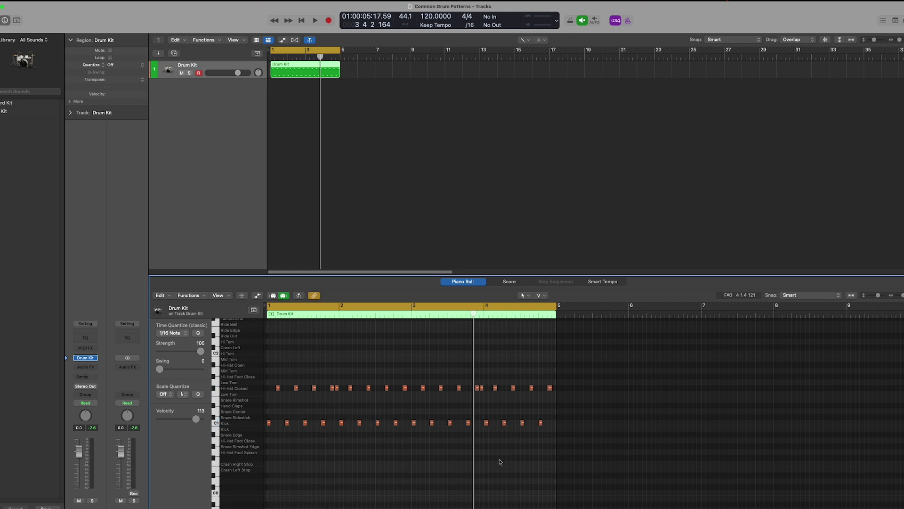
Step: Select the whole Kick row and raise every kick velocity to 127
{"action": "left_click_drag", "start_coordinate": [560, 442], "coordinate": [237, 399]}
{"action": "left_click", "coordinate": [269, 424]}
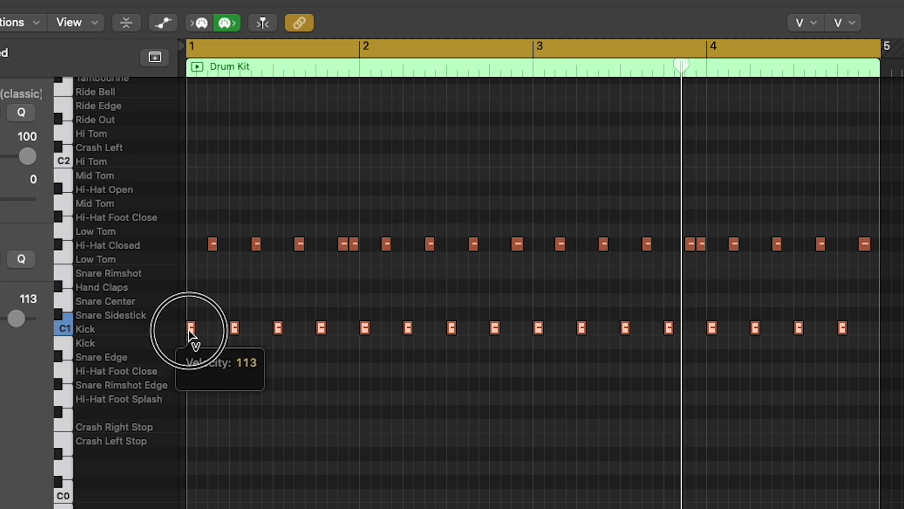
{"action": "left_click_drag", "start_coordinate": [191, 332], "coordinate": [185, 261]}
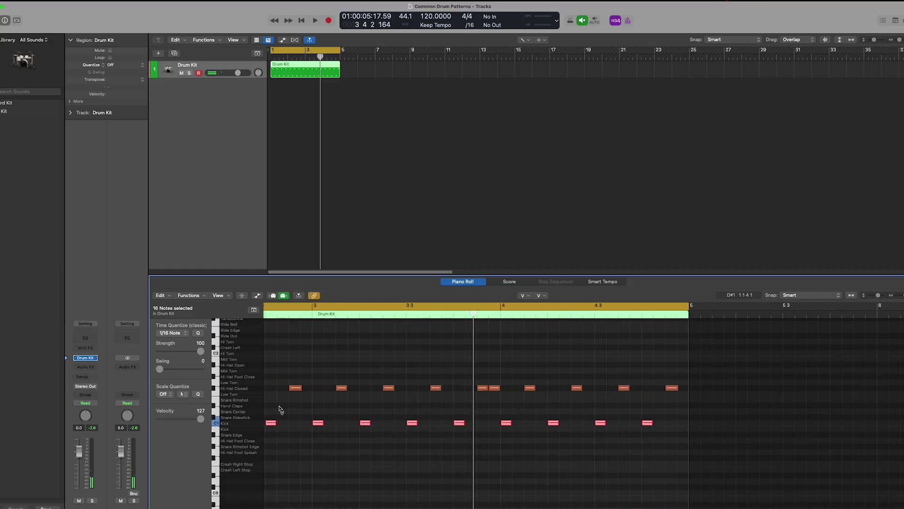
{"action": "key", "text": "super+Right"}
{"action": "key", "text": "super+Right"}
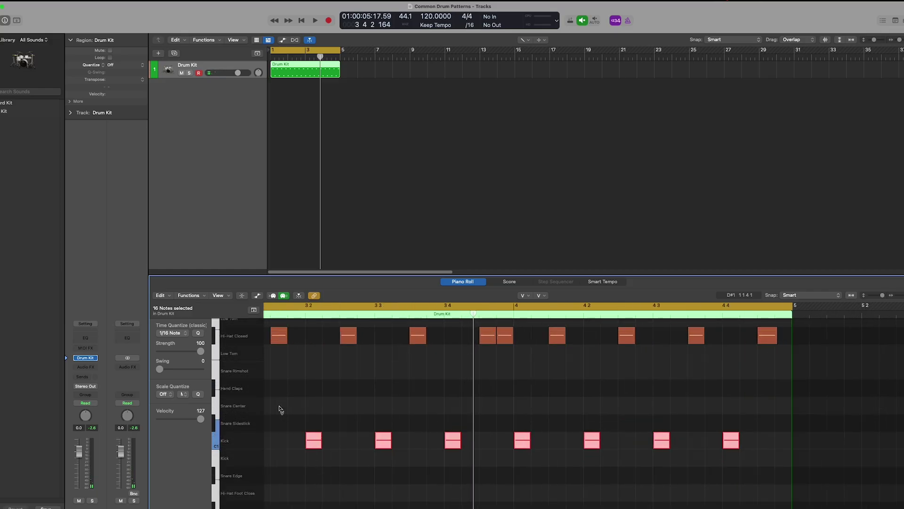
{"action": "left_click", "coordinate": [288, 411]}
{"action": "key", "text": "super+Down"}
{"action": "key", "text": "Return"}
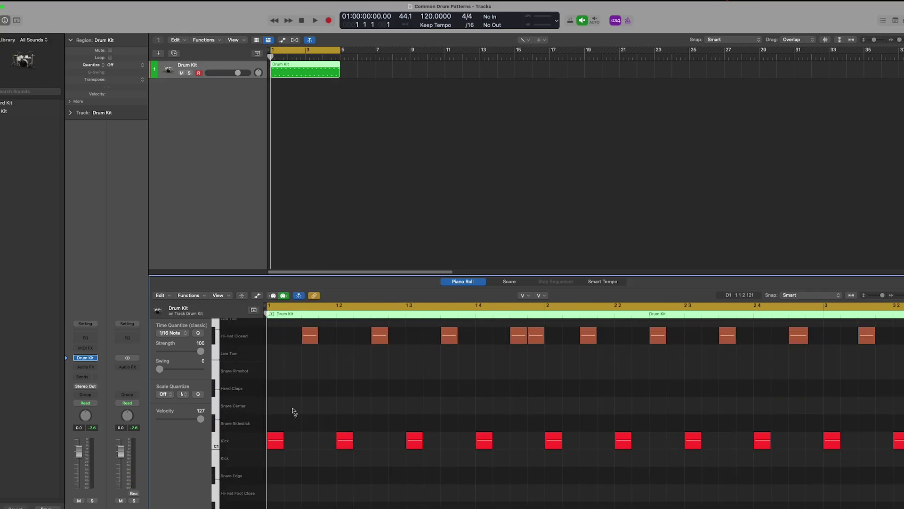
{"action": "left_click", "coordinate": [313, 416], "text": "ctrl+alt"}
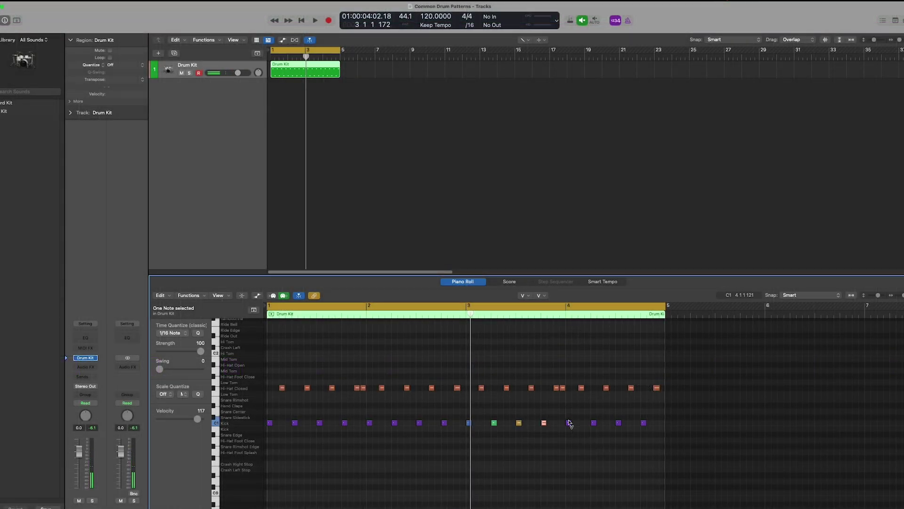
Step: Vary the later kick velocities individually, such as 107 and 81, for a humanized feel
{"action": "left_click_drag", "start_coordinate": [569, 422], "coordinate": [585, 349]}
{"action": "left_click_drag", "start_coordinate": [594, 422], "coordinate": [594, 400]}
{"action": "left_click_drag", "start_coordinate": [618, 423], "coordinate": [618, 415]}
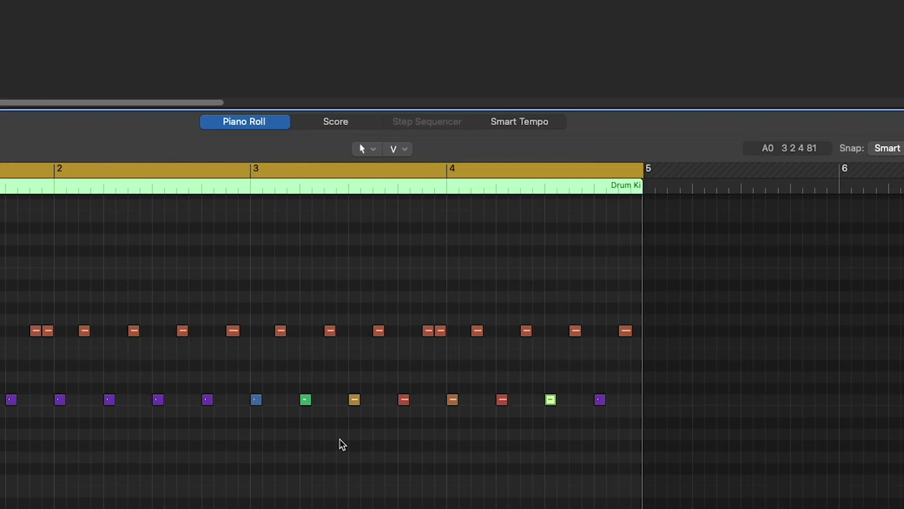
{"action": "key", "text": "t"}
{"action": "key", "text": "v"}
{"action": "left_click_drag", "start_coordinate": [551, 399], "coordinate": [552, 220]}
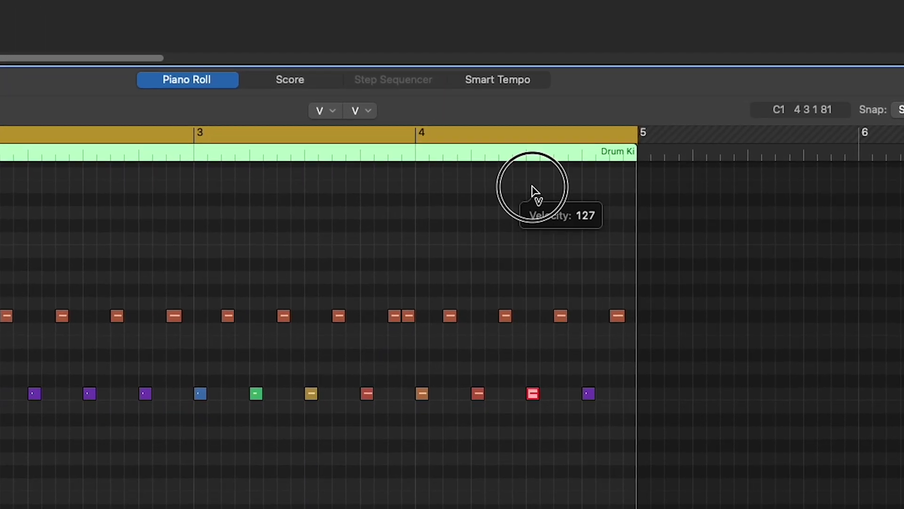
{"action": "left_click_drag", "start_coordinate": [533, 191], "coordinate": [556, 261]}
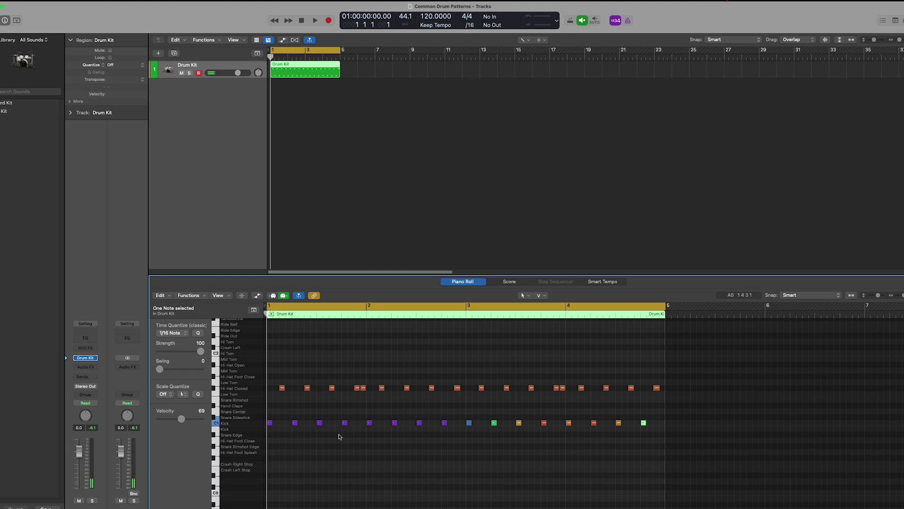
Step: Zoom in on the drum notes and keep the Pencil tool active, leaving quantize unchanged
{"action": "key", "text": "t"}
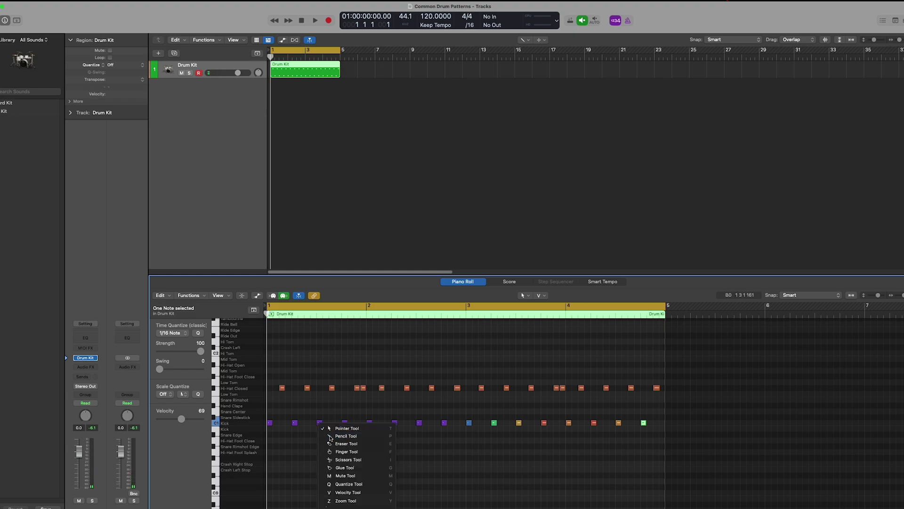
{"action": "left_click", "coordinate": [345, 436]}
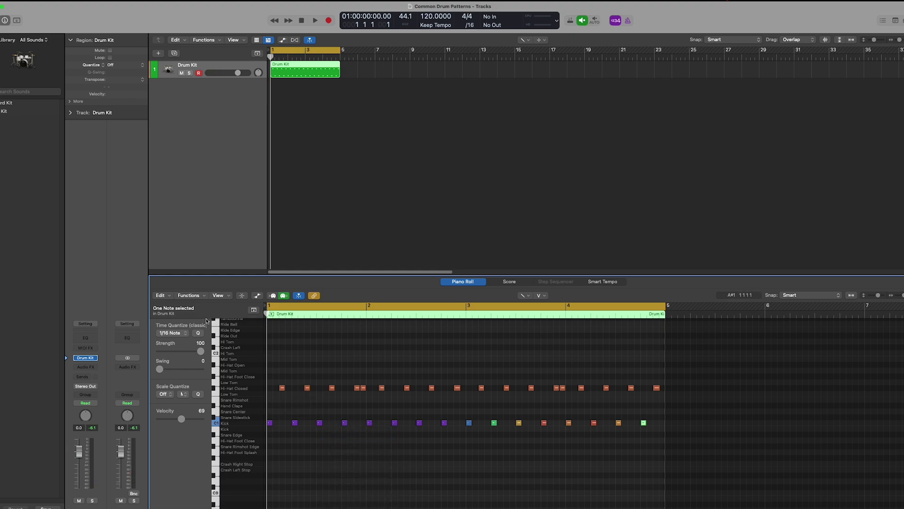
{"action": "left_click_drag", "start_coordinate": [206, 321], "coordinate": [242, 325]}
{"action": "key", "text": "super+Right"}
{"action": "key", "text": "super+Right"}
{"action": "key", "text": "super+Down"}
{"action": "key", "text": "super+Down"}
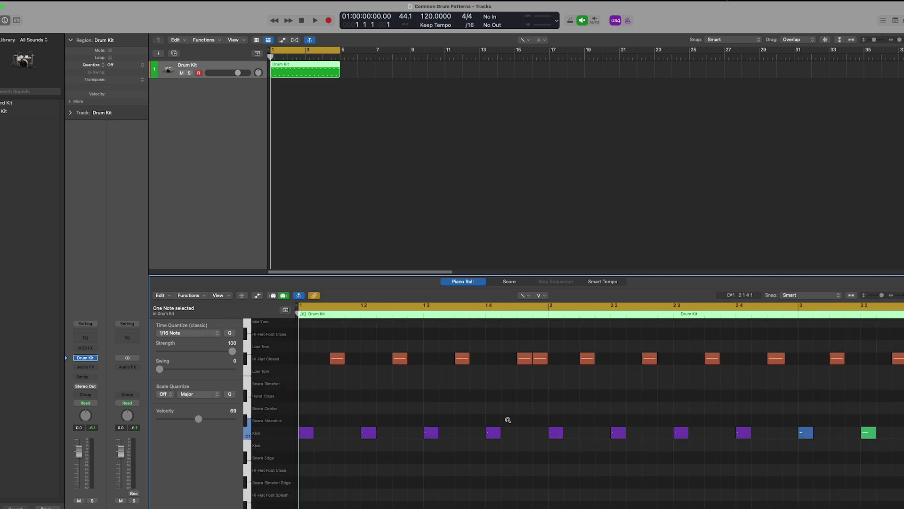
{"action": "key", "text": "super+Left"}
{"action": "key", "text": "super+Left"}
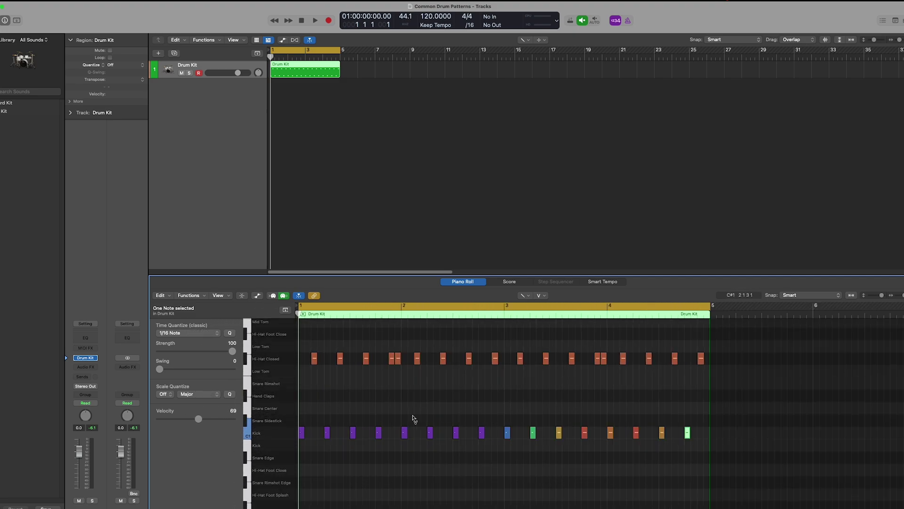
{"action": "key", "text": "t"}
{"action": "key", "text": "p"}
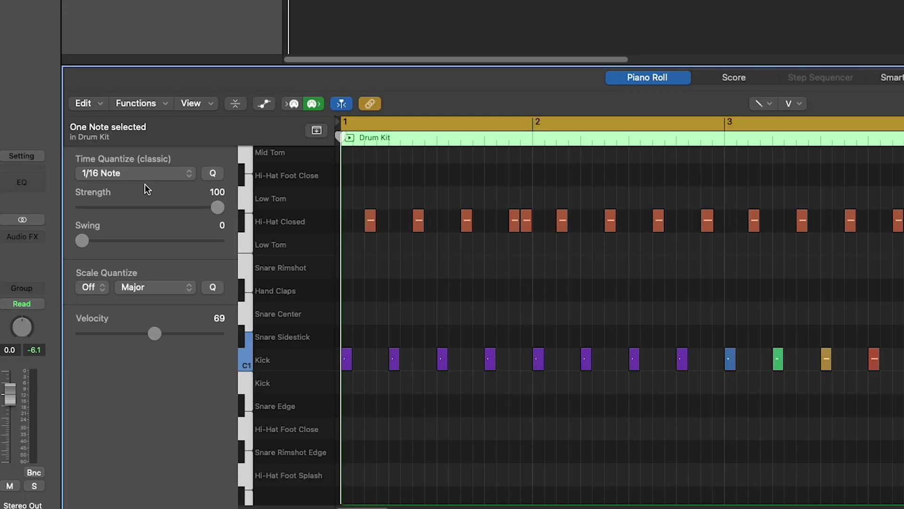
{"action": "left_click", "coordinate": [193, 333]}
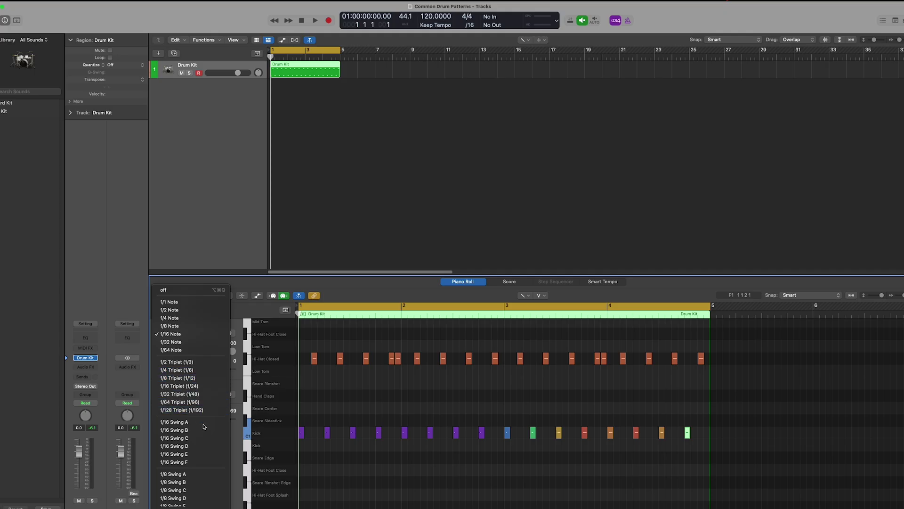
{"action": "left_click", "coordinate": [486, 302]}
{"action": "key", "text": "t"}
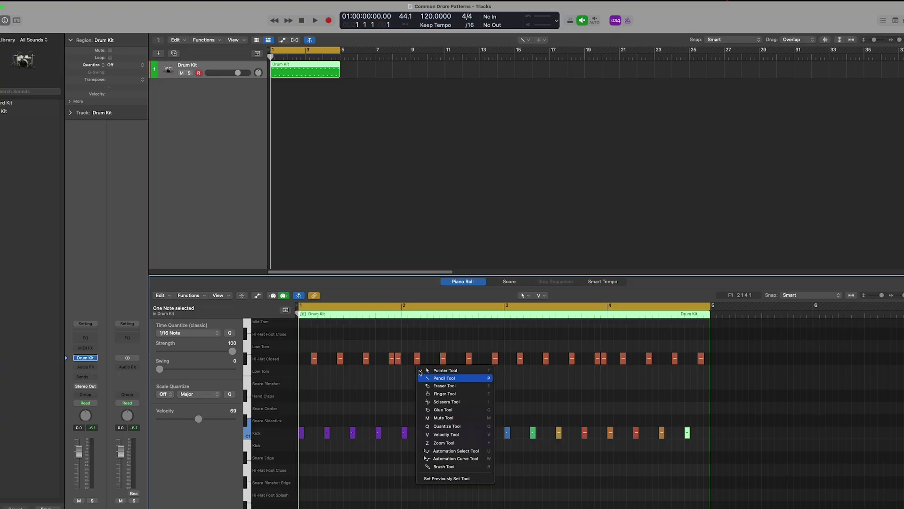
{"action": "left_click", "coordinate": [294, 171]}
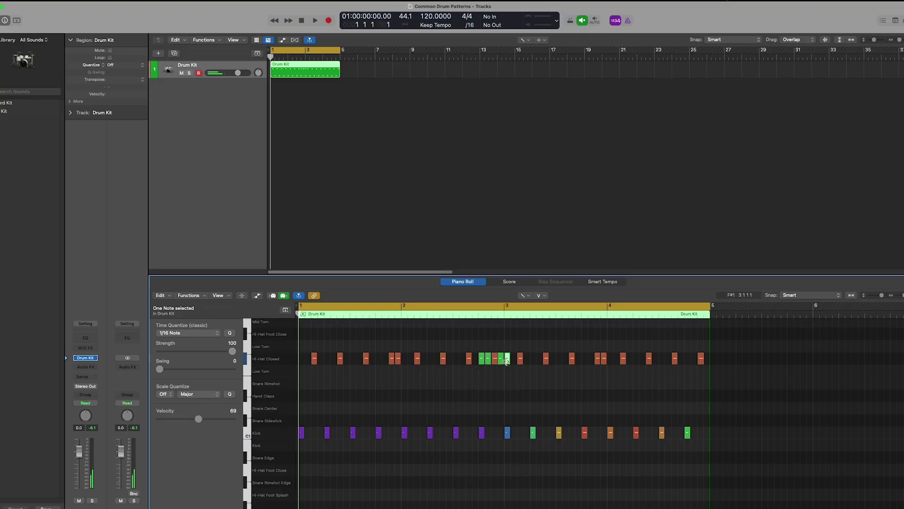
{"action": "scroll", "coordinate": [506, 361], "scroll_direction": "up", "scroll_amount": 5}
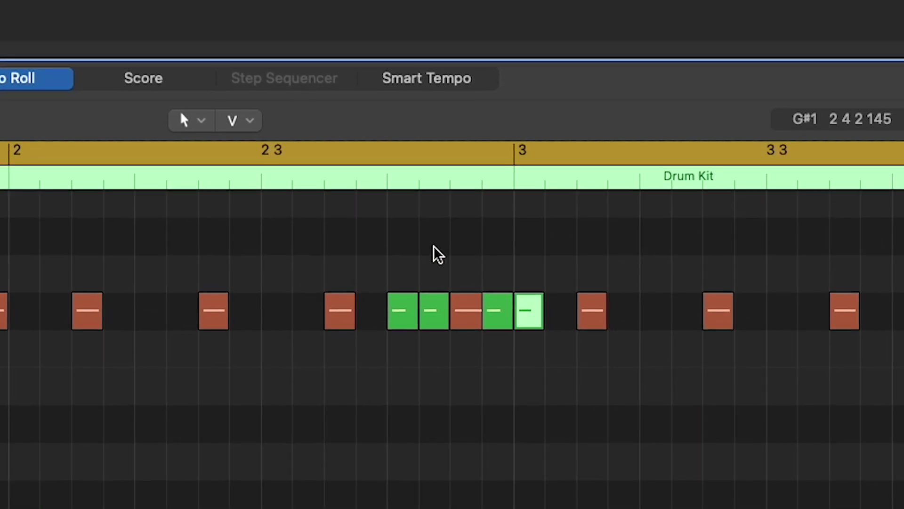
Step: Quantize the five hi-hat notes before bar 3 to 1/8 Triplet and trim the overlapping note
{"action": "left_click_drag", "start_coordinate": [540, 367], "coordinate": [412, 319]}
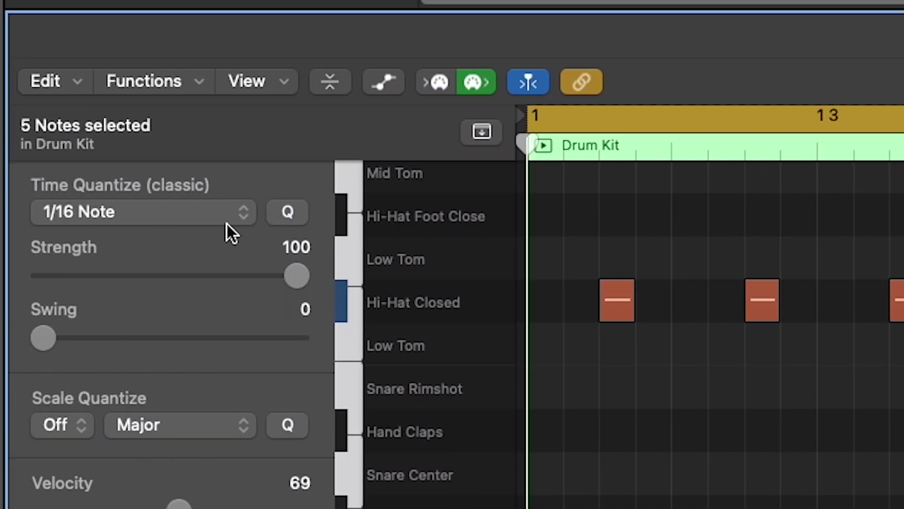
{"action": "left_click", "coordinate": [226, 222]}
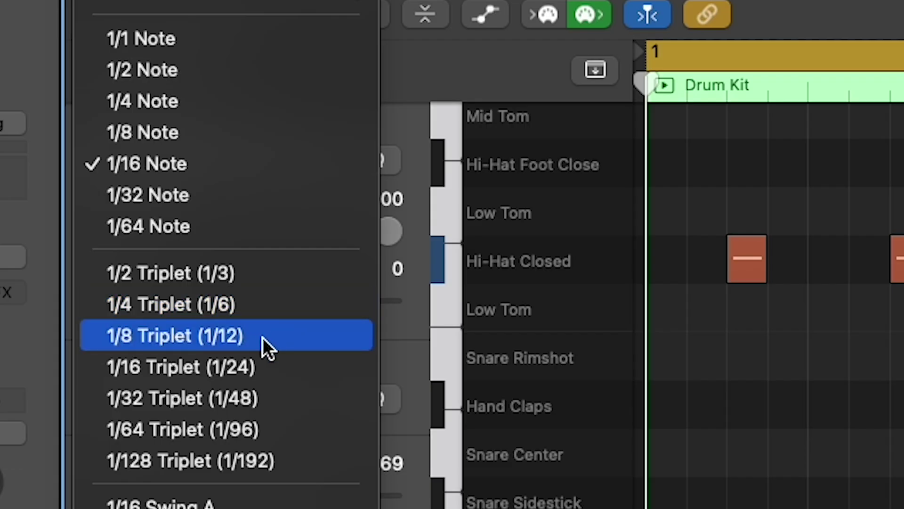
{"action": "left_click", "coordinate": [263, 335]}
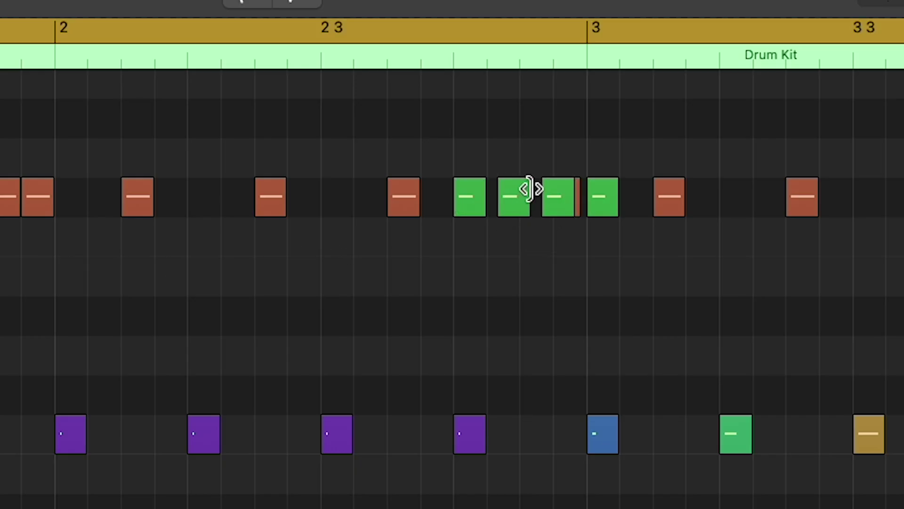
{"action": "left_click", "coordinate": [576, 194]}
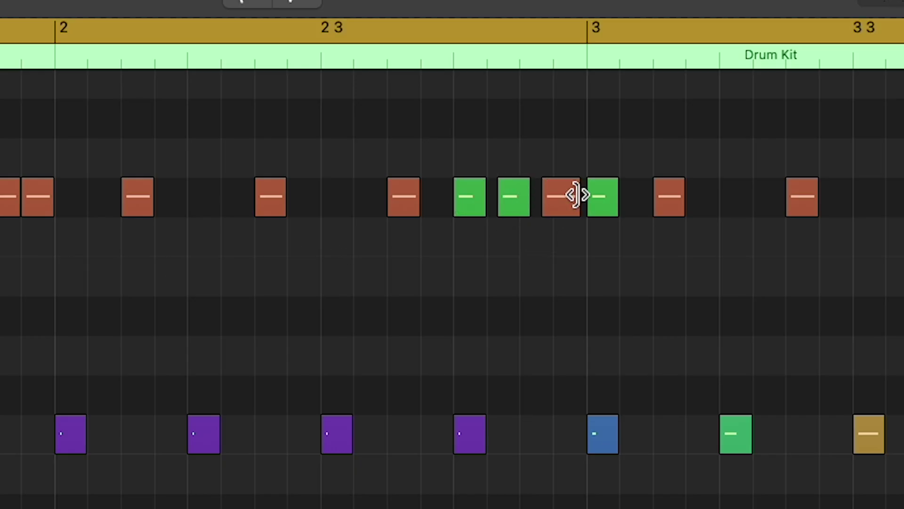
{"action": "left_click_drag", "start_coordinate": [578, 195], "coordinate": [568, 192]}
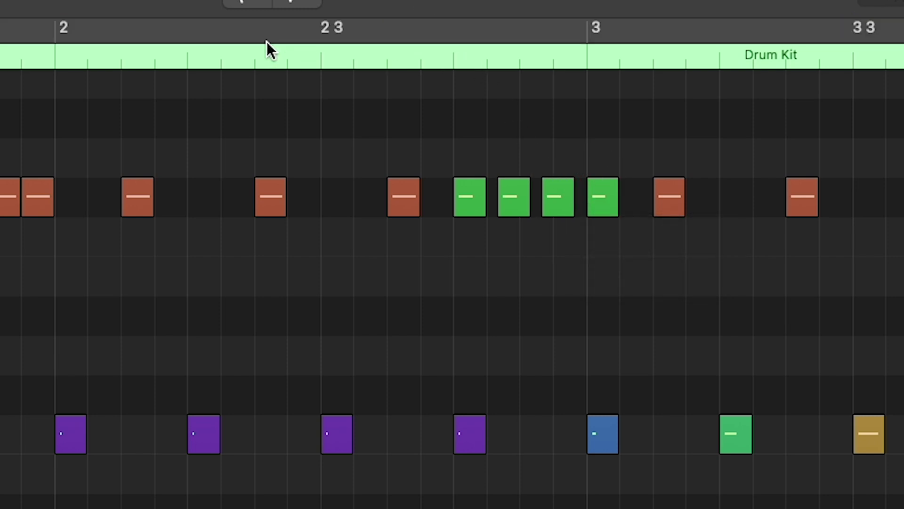
{"action": "left_click", "coordinate": [175, 62]}
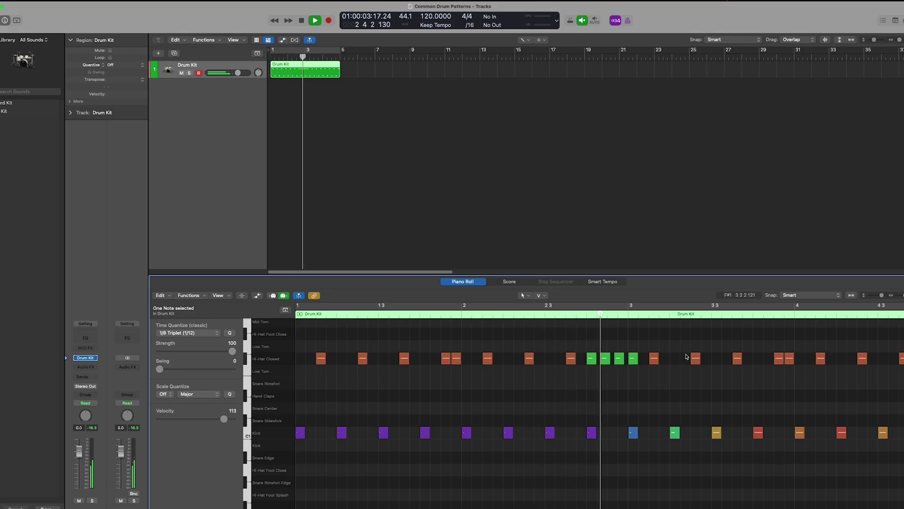
Step: Zoom out to the whole region and select the snare and kick notes
{"action": "key", "text": "Return"}
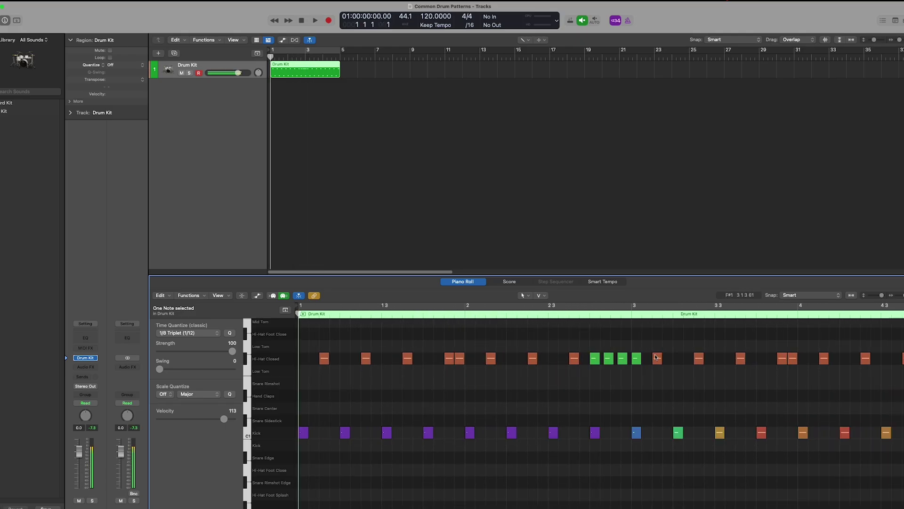
{"action": "left_click", "coordinate": [650, 366], "text": "ctrl+alt"}
{"action": "left_click", "coordinate": [589, 372], "text": "ctrl+alt"}
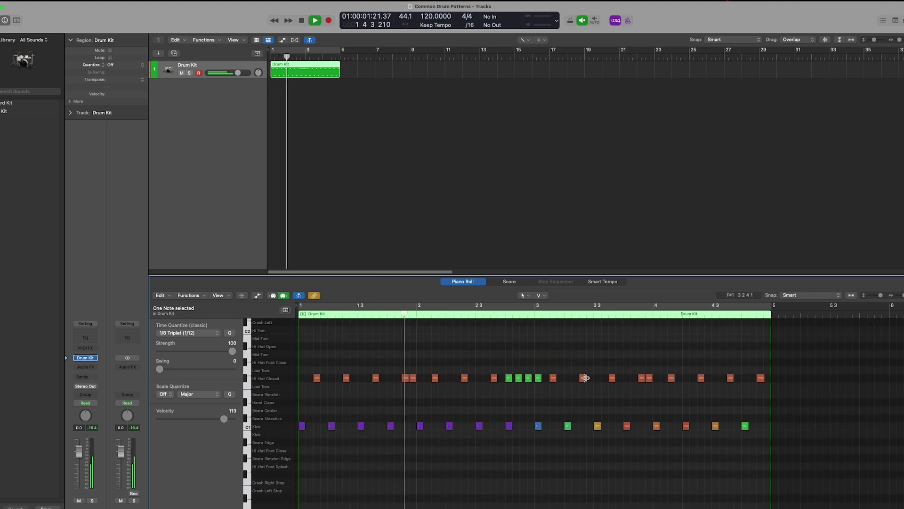
{"action": "key", "text": "t"}
{"action": "key", "text": "Escape"}
{"action": "key", "text": "t"}
{"action": "key", "text": "Escape"}
{"action": "left_click_drag", "start_coordinate": [819, 445], "coordinate": [298, 401]}
{"action": "key", "text": "space"}
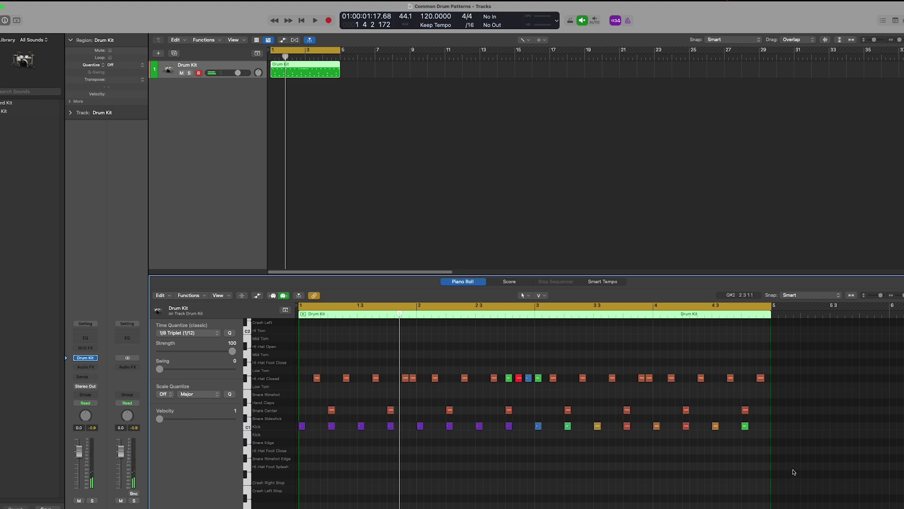
Step: Apply the MIDI Transform Crescendo preset to the selected snare and kick notes
{"action": "left_click_drag", "start_coordinate": [823, 465], "coordinate": [297, 396]}
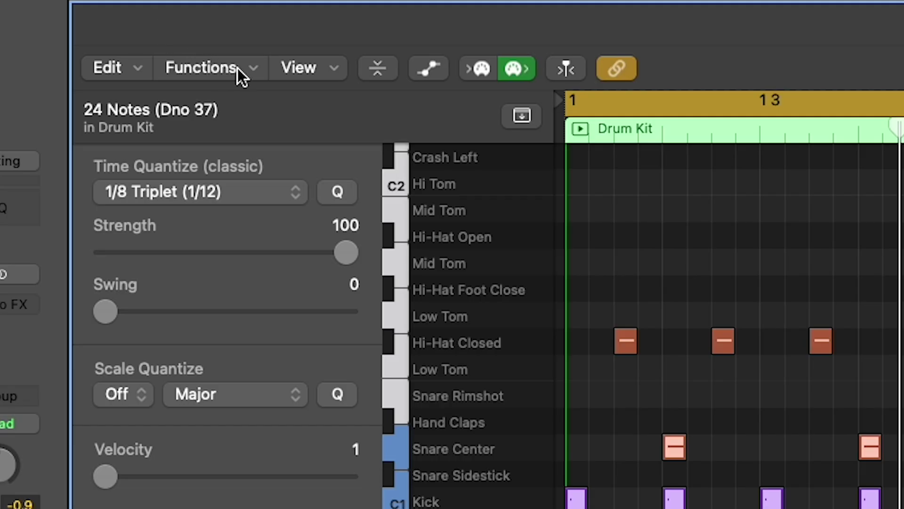
{"action": "left_click", "coordinate": [245, 67]}
{"action": "mouse_move", "coordinate": [453, 351]}
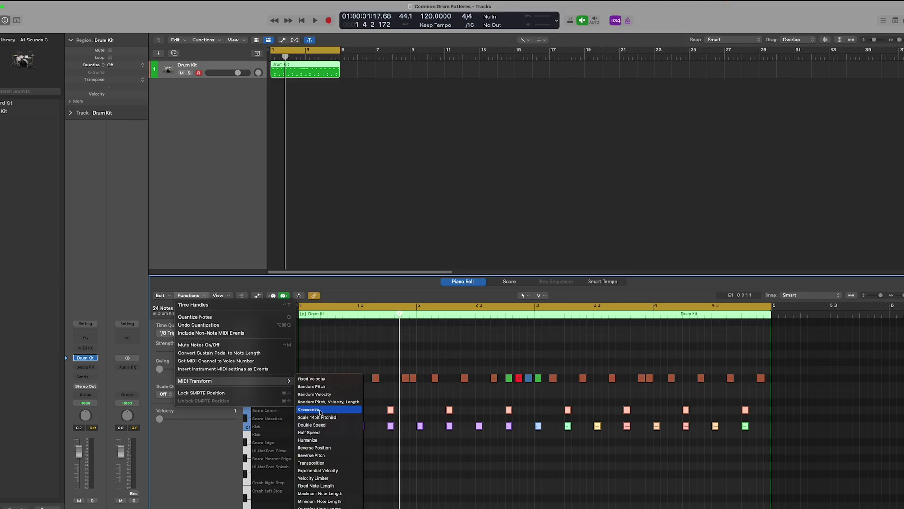
{"action": "left_click", "coordinate": [425, 154]}
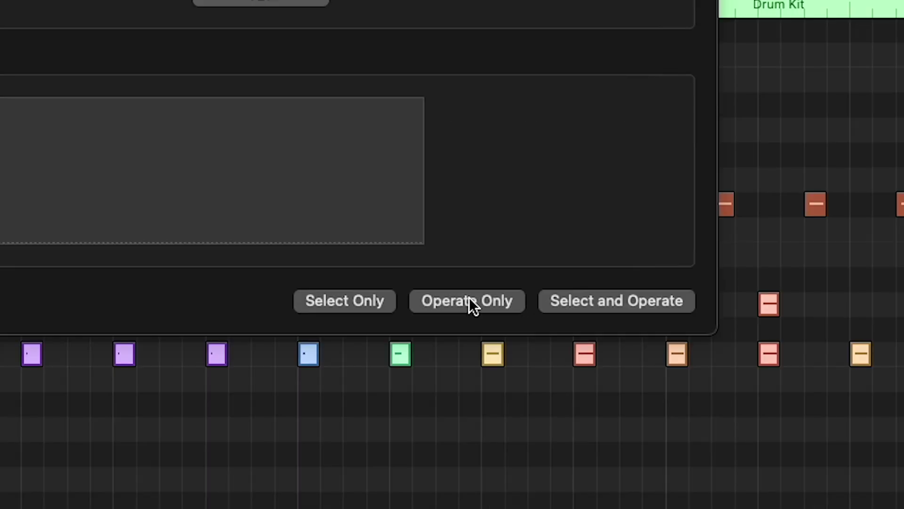
{"action": "left_click", "coordinate": [658, 452]}
{"action": "left_click", "coordinate": [297, 187]}
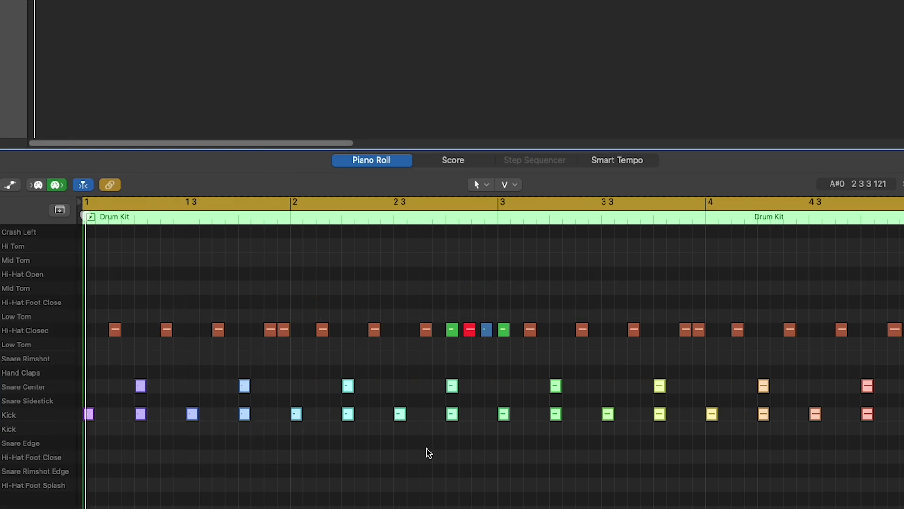
{"action": "key", "text": "space"}
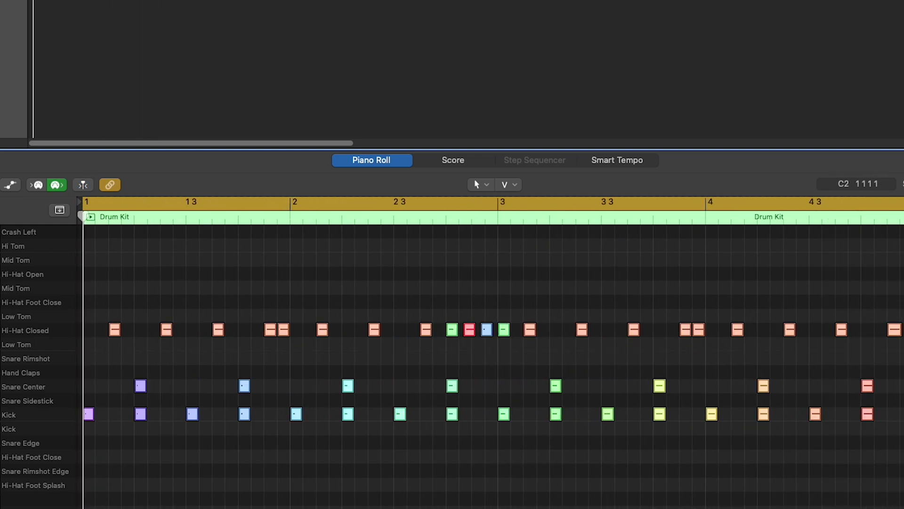
Step: Reopen and close the Crescendo transform, then play the full pattern through
{"action": "left_click", "coordinate": [95, 184]}
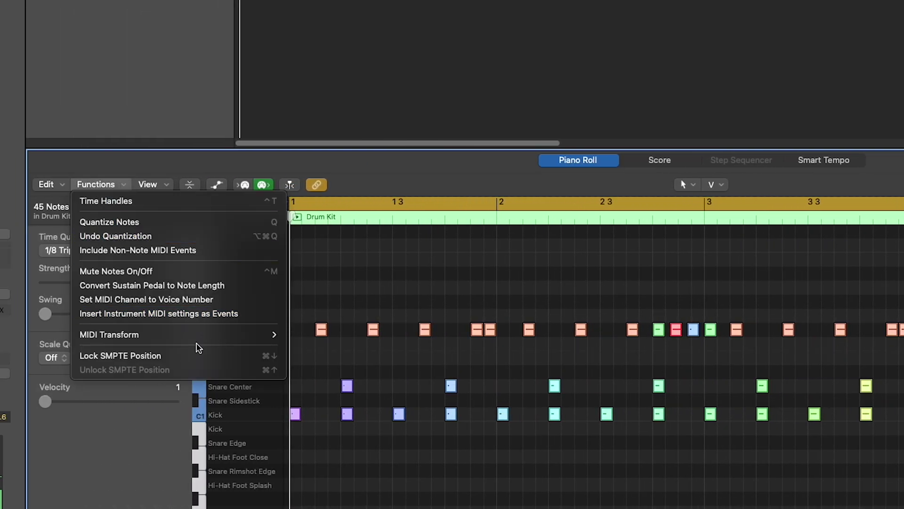
{"action": "left_click", "coordinate": [330, 358]}
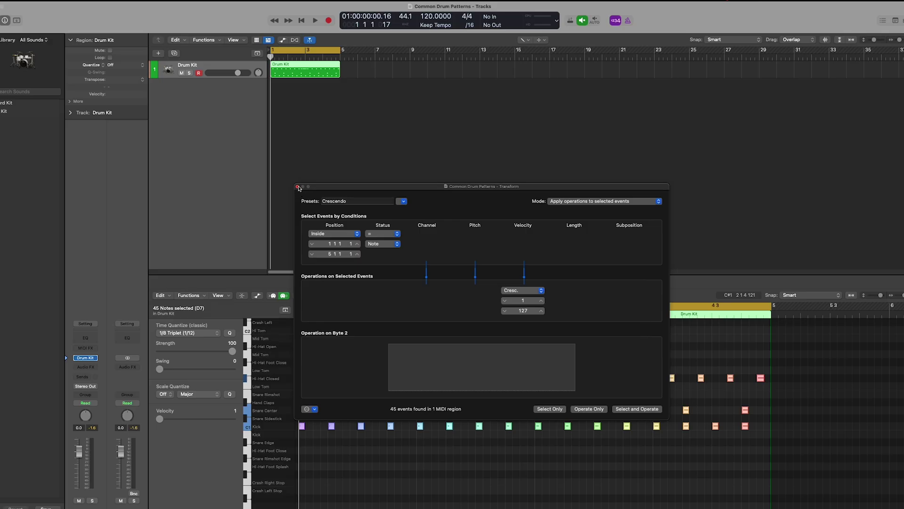
{"action": "left_click", "coordinate": [297, 186]}
{"action": "key", "text": "space"}
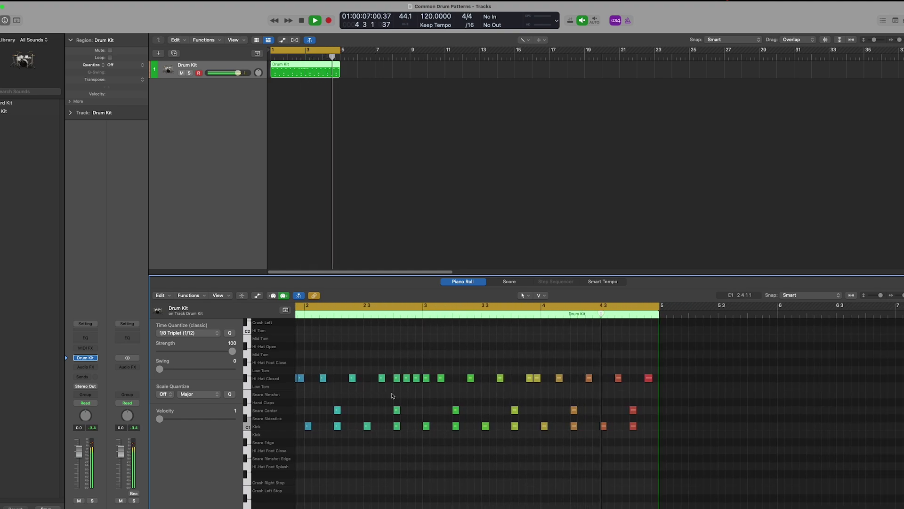
{"action": "key", "text": "space"}
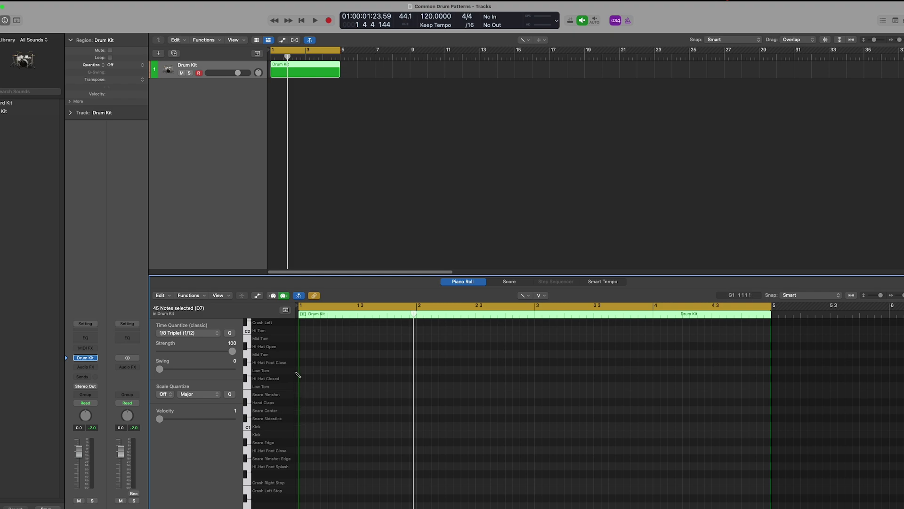
Step: Set the open hi-hat to velocity 92 and add a closed hi-hat after the downbeat at velocity 64
{"action": "left_click_drag", "start_coordinate": [301, 346], "coordinate": [311, 315]}
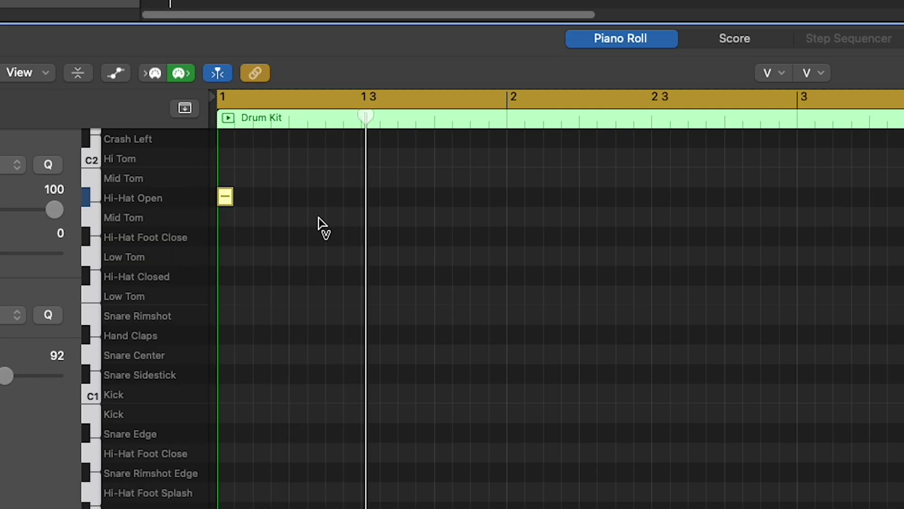
{"action": "key", "text": "t"}
{"action": "key", "text": "p"}
{"action": "left_click", "coordinate": [257, 277]}
{"action": "key", "text": "t"}
{"action": "key", "text": "v"}
{"action": "mouse_move", "coordinate": [263, 281]}
{"action": "left_mouse_down"}
{"action": "mouse_move", "coordinate": [274, 355]}
{"action": "mouse_move", "coordinate": [270, 337]}
{"action": "left_mouse_up"}
Step: Add a kick on the bar-1 downbeat at velocity 116
{"action": "key", "text": "t"}
{"action": "key", "text": "p"}
{"action": "left_click", "coordinate": [227, 396]}
{"action": "key", "text": "t"}
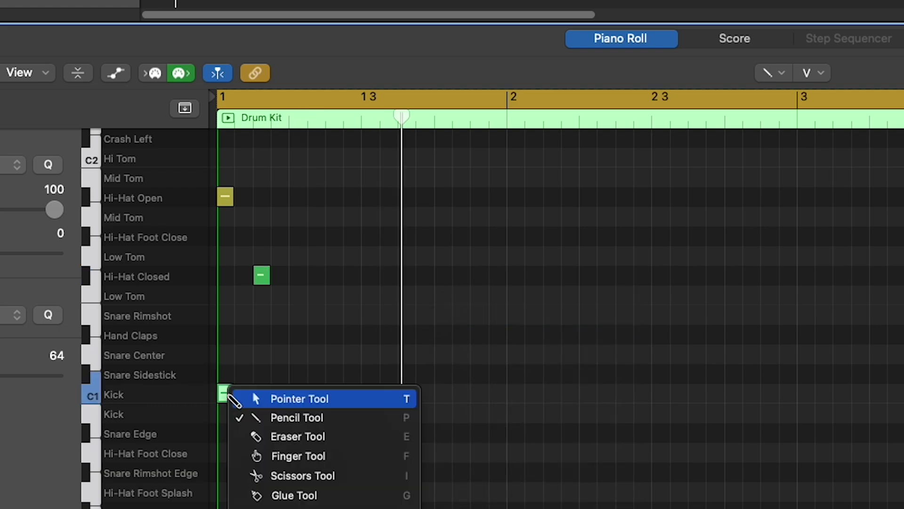
{"action": "key", "text": "v"}
{"action": "left_click_drag", "start_coordinate": [227, 398], "coordinate": [245, 294]}
Step: Audition from bar 1 and drop the closed hi-hat velocity almost to nothing
{"action": "key", "text": "t"}
{"action": "key", "text": "p"}
{"action": "key", "text": "space"}
{"action": "key", "text": "t"}
{"action": "key", "text": "v"}
{"action": "left_click_drag", "start_coordinate": [192, 240], "coordinate": [293, 241]}
{"action": "key", "text": "t"}
{"action": "key", "text": "t"}
Step: Move the closed hi-hat earlier and drag the open hi-hat down to Crash Left Stop
{"action": "key", "text": "space"}
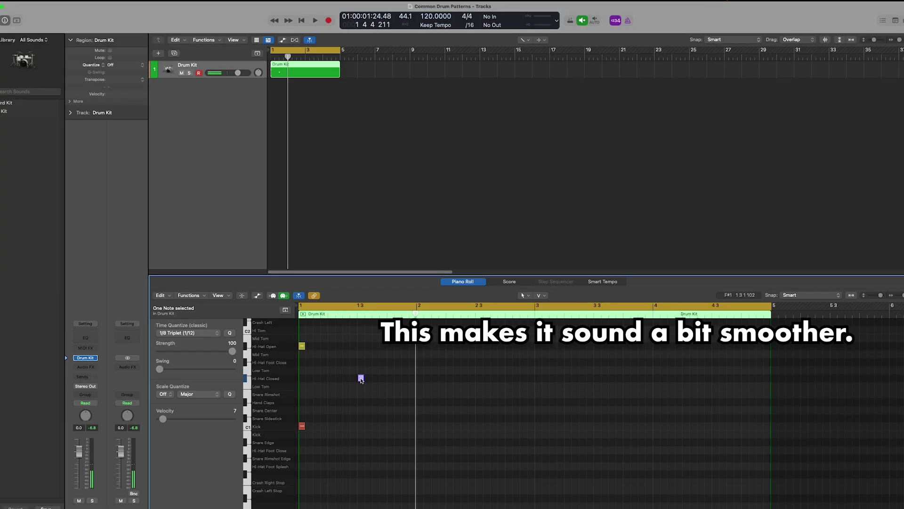
{"action": "left_click_drag", "start_coordinate": [292, 238], "coordinate": [221, 243]}
{"action": "left_click_drag", "start_coordinate": [331, 380], "coordinate": [316, 379]}
{"action": "key", "text": "space"}
{"action": "key", "text": "space"}
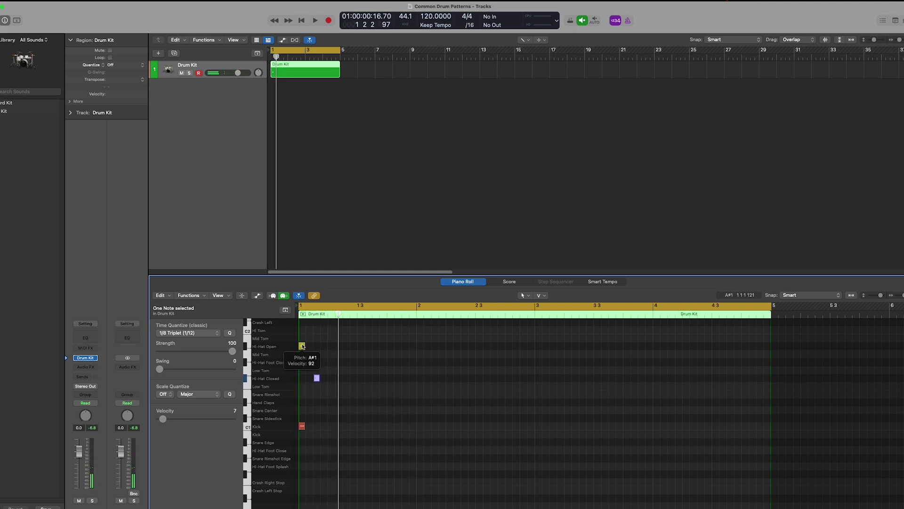
{"action": "left_click_drag", "start_coordinate": [303, 347], "coordinate": [302, 489]}
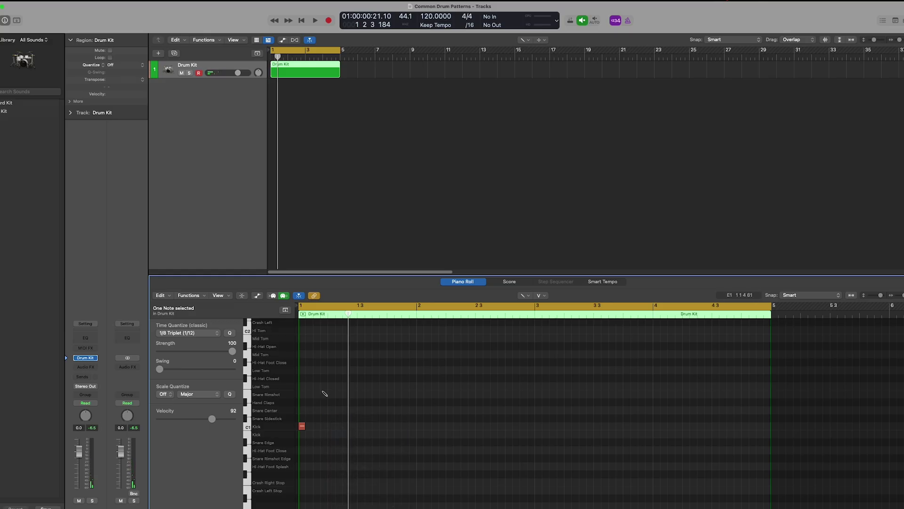
Step: Add a closed hi-hat on the downbeat, lower one hi-hat to velocity 50, and select the hi-hats
{"action": "left_click", "coordinate": [311, 379]}
{"action": "key", "text": "v"}
{"action": "left_click_drag", "start_coordinate": [316, 378], "coordinate": [315, 398]}
{"action": "key", "text": "t"}
{"action": "key", "text": "t"}
{"action": "left_click", "coordinate": [302, 378], "text": "shift"}
{"action": "mouse_move", "coordinate": [302, 378]}
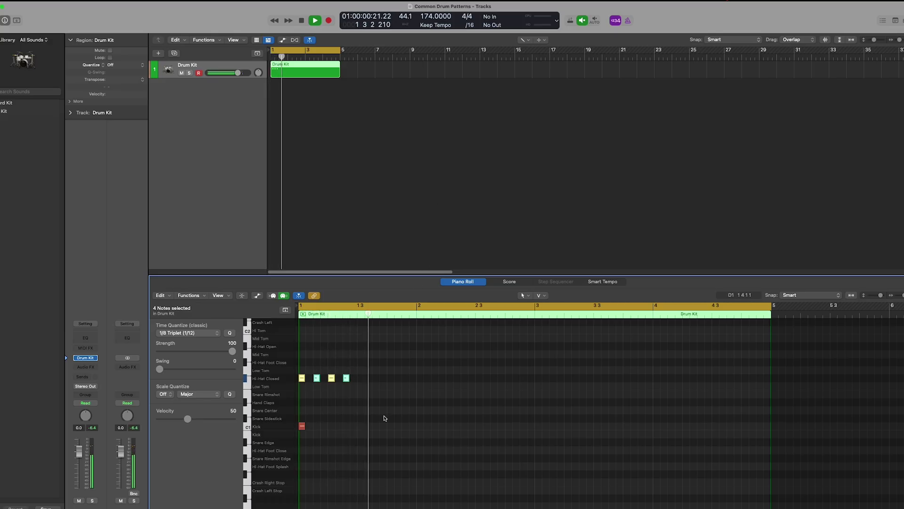
Step: Copy the four closed hi-hats forward to fill beat 2 and play the pattern
{"action": "key", "text": "t"}
{"action": "left_click", "coordinate": [319, 370]}
{"action": "left_click", "coordinate": [346, 386]}
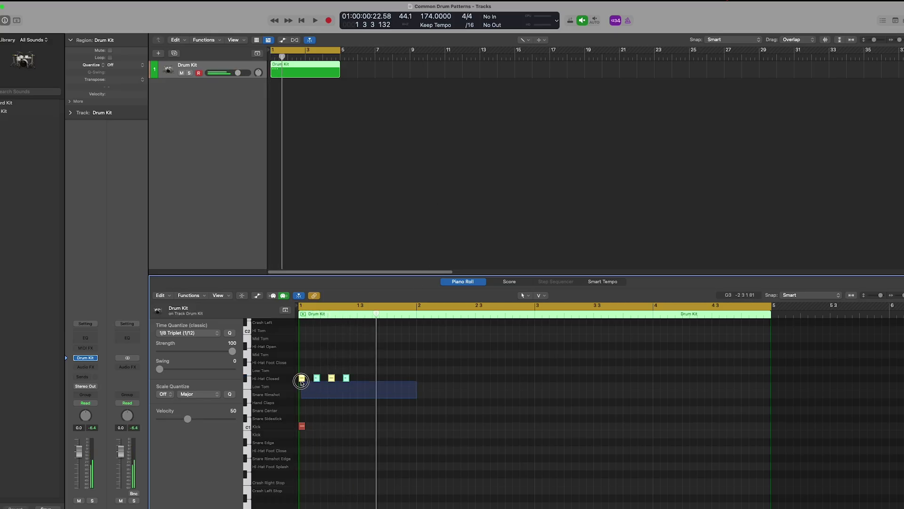
{"action": "left_click_drag", "start_coordinate": [302, 381], "coordinate": [361, 379]}
{"action": "key", "text": "space"}
Step: Soften the second hi-hat to velocity 23 and the fourth to velocity 19
{"action": "right_click", "coordinate": [407, 382]}
{"action": "key", "text": "Escape"}
{"action": "key", "text": "space"}
{"action": "left_click_drag", "start_coordinate": [317, 378], "coordinate": [317, 402]}
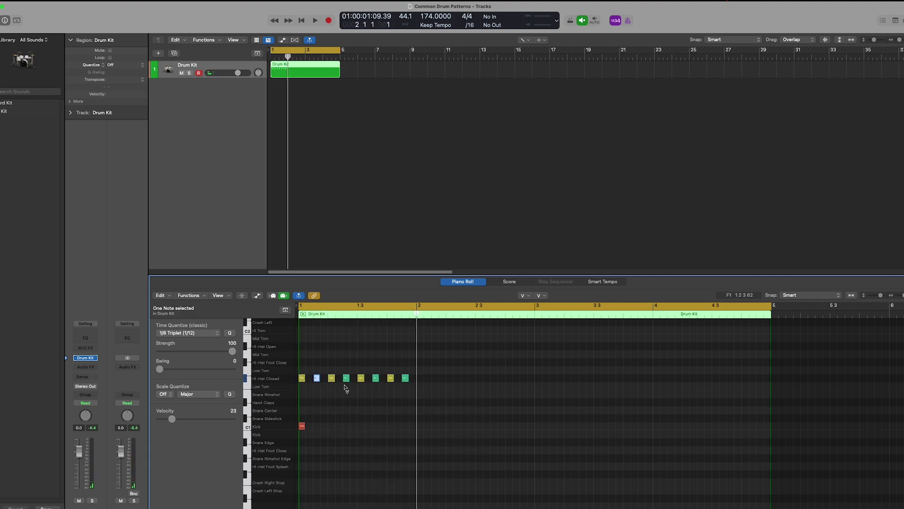
{"action": "left_click", "coordinate": [346, 378]}
{"action": "left_click_drag", "start_coordinate": [346, 378], "coordinate": [376, 390]}
Step: Add a snare on the backbeat and a kick in beat 2
{"action": "key", "text": "t"}
{"action": "left_click", "coordinate": [360, 410]}
{"action": "key", "text": "space"}
{"action": "key", "text": "t"}
{"action": "left_click", "coordinate": [402, 425]}
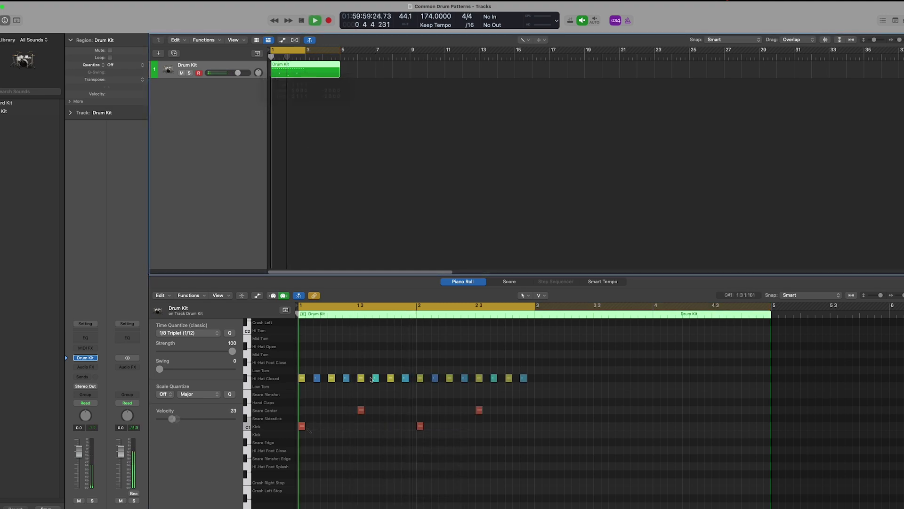
{"action": "left_click", "coordinate": [479, 410]}
{"action": "key", "text": "t"}
{"action": "left_click", "coordinate": [415, 422]}
{"action": "left_click", "coordinate": [419, 425]}
{"action": "key", "text": "space"}
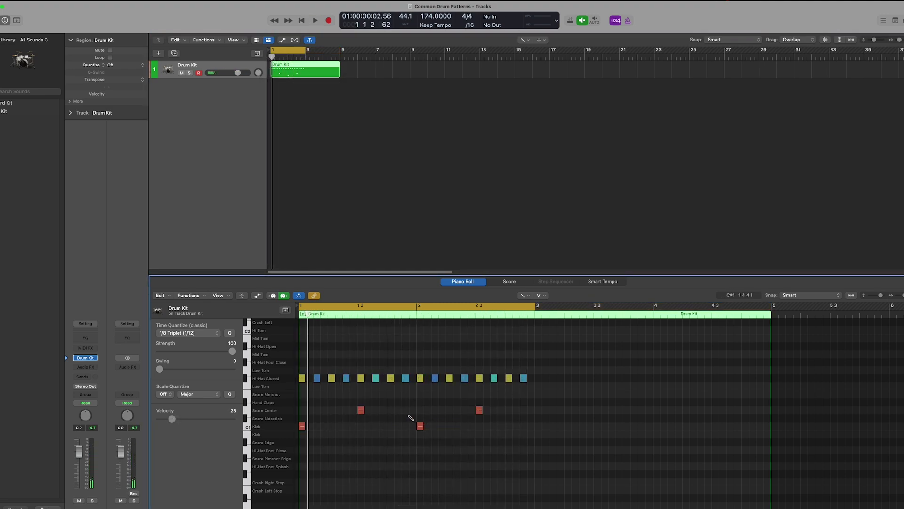
Step: Add a Snare Center ghost note before bar 2 at velocity 1, plus a second one after it
{"action": "left_click", "coordinate": [405, 411]}
{"action": "key", "text": "t"}
{"action": "key", "text": "v"}
{"action": "left_click", "coordinate": [406, 411]}
{"action": "left_click_drag", "start_coordinate": [405, 414], "coordinate": [405, 440]}
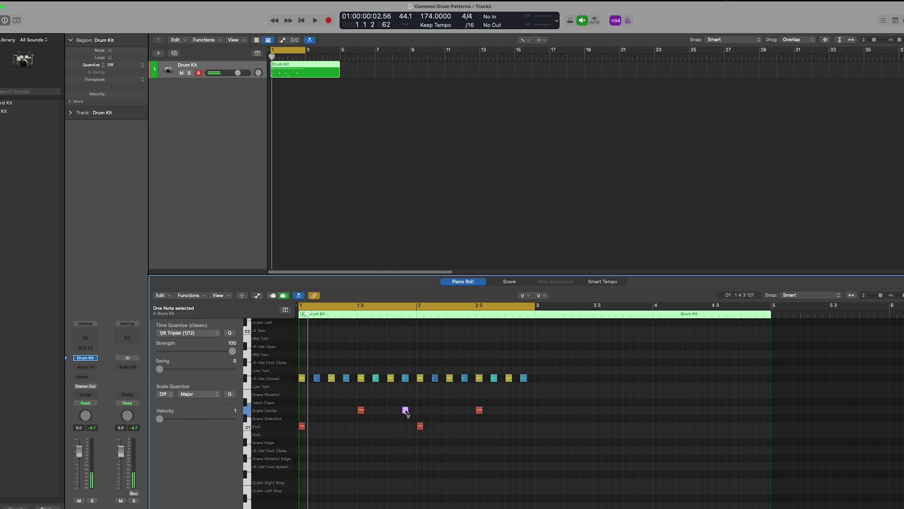
{"action": "key", "text": "t"}
{"action": "key", "text": "p"}
{"action": "left_click", "coordinate": [411, 410]}
Step: Check the ghost snare's pitch and velocity, then add another ghost snare near the end of bar 2
{"action": "key", "text": "space"}
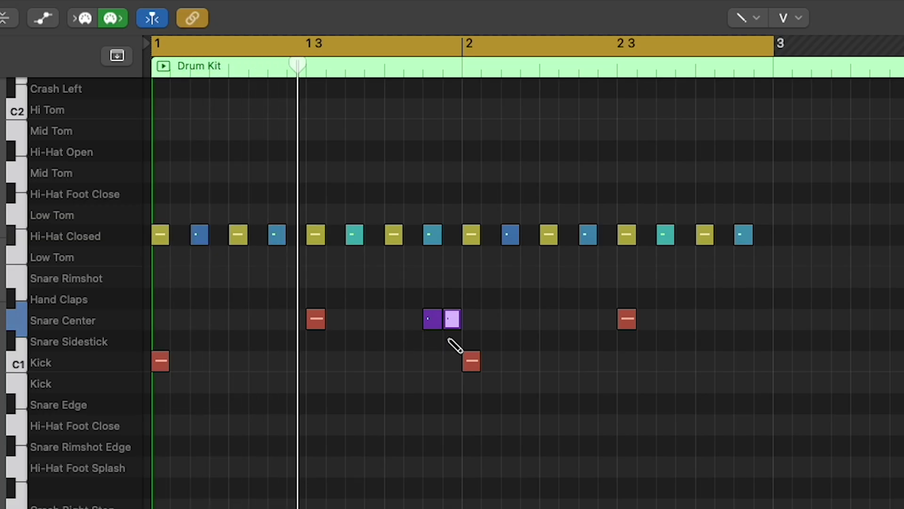
{"action": "left_click", "coordinate": [452, 320]}
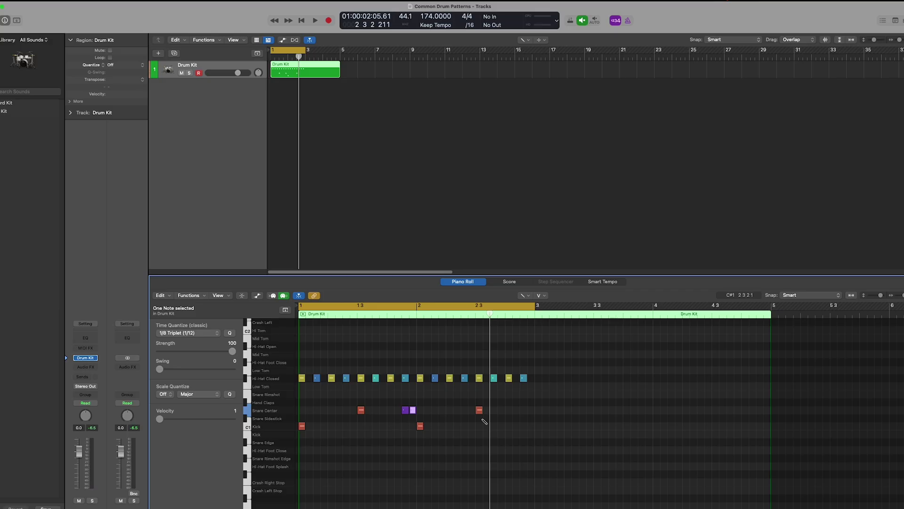
{"action": "key", "text": "space"}
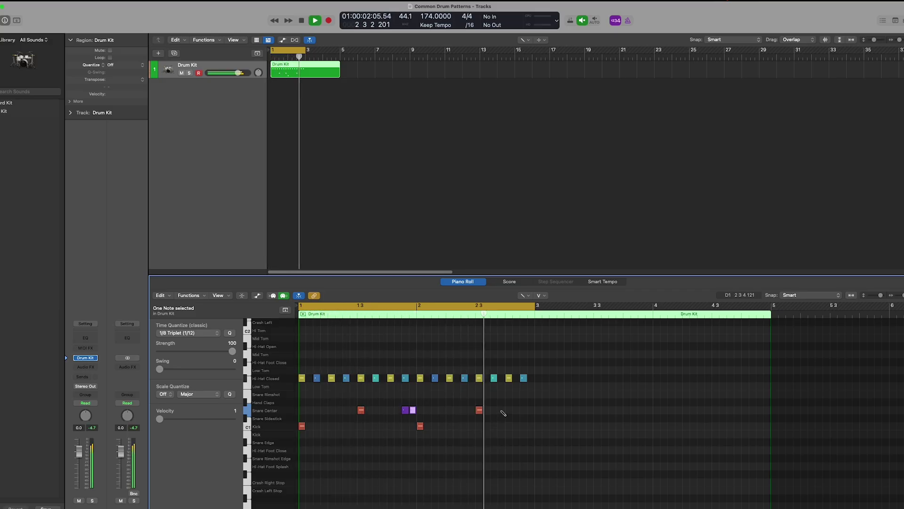
{"action": "key", "text": "space"}
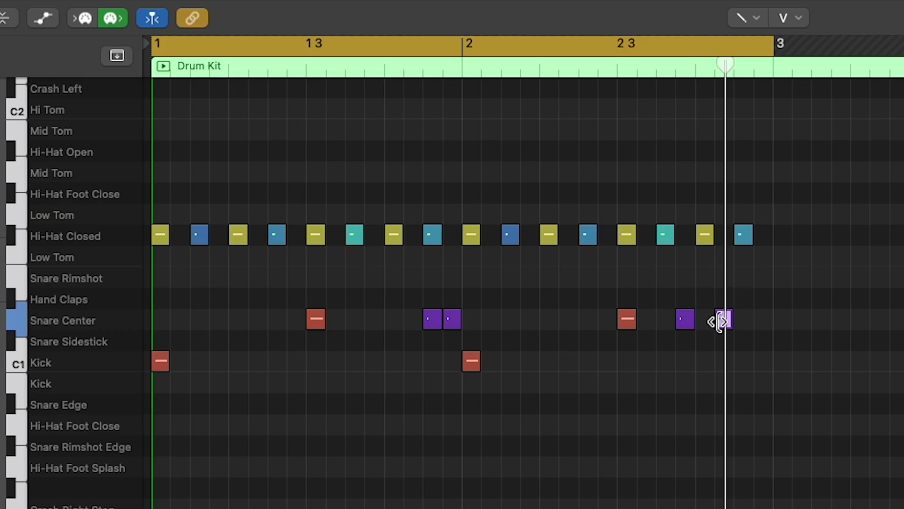
{"action": "left_click", "coordinate": [763, 319]}
{"action": "key", "text": "space"}
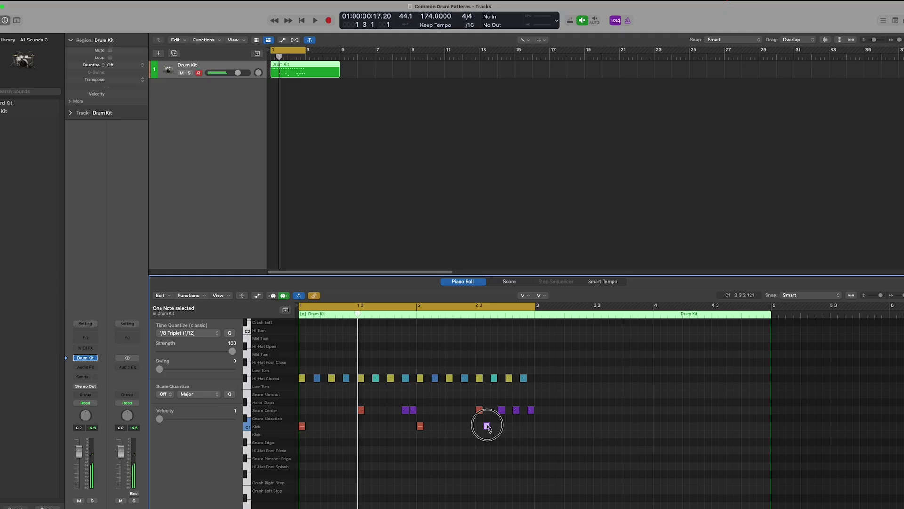
Step: Add an extra kick in bar 2 and an open hi-hat just after beat 2 3
{"action": "left_click", "coordinate": [641, 362]}
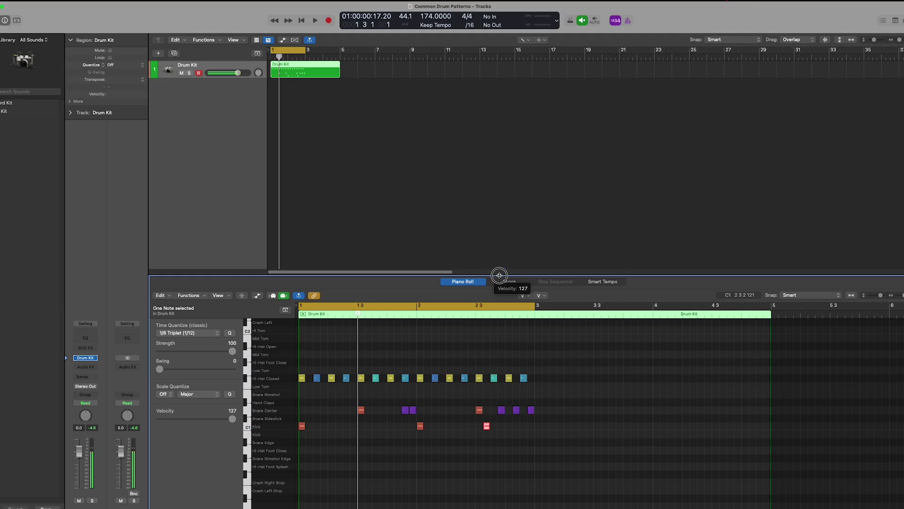
{"action": "key", "text": "t"}
{"action": "left_click", "coordinate": [493, 355]}
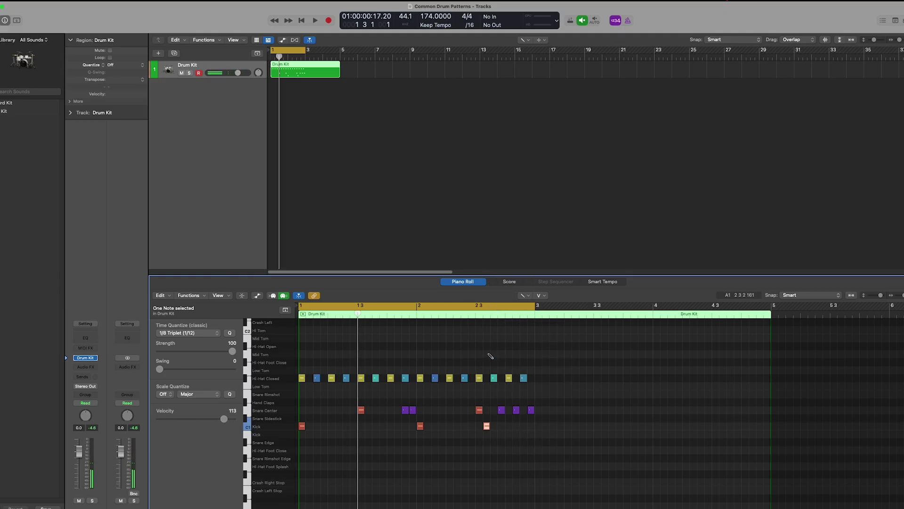
{"action": "left_click", "coordinate": [487, 346]}
Step: Delete the closed hi-hat at bar 2 3, leaving the open hi-hat, and audition the groove
{"action": "key", "text": "space"}
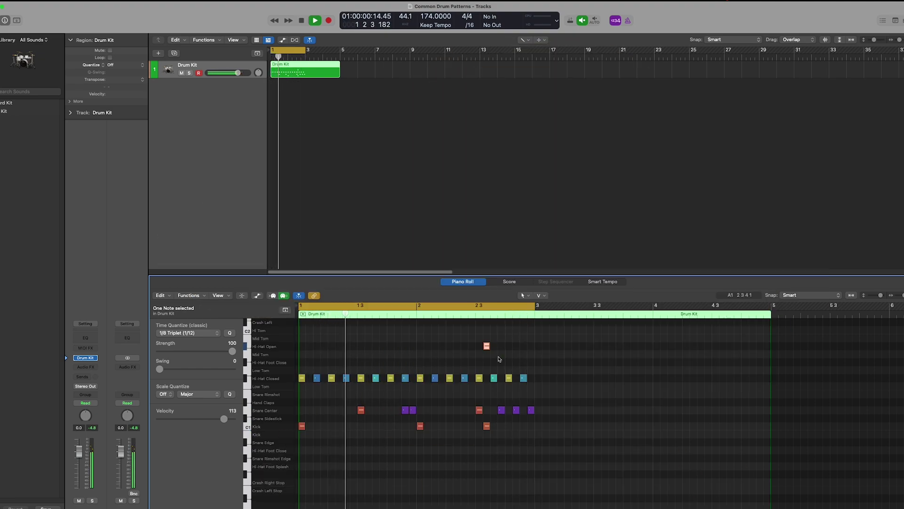
{"action": "key", "text": "space"}
{"action": "left_click_drag", "start_coordinate": [489, 450], "coordinate": [495, 408]}
{"action": "left_click", "coordinate": [495, 359]}
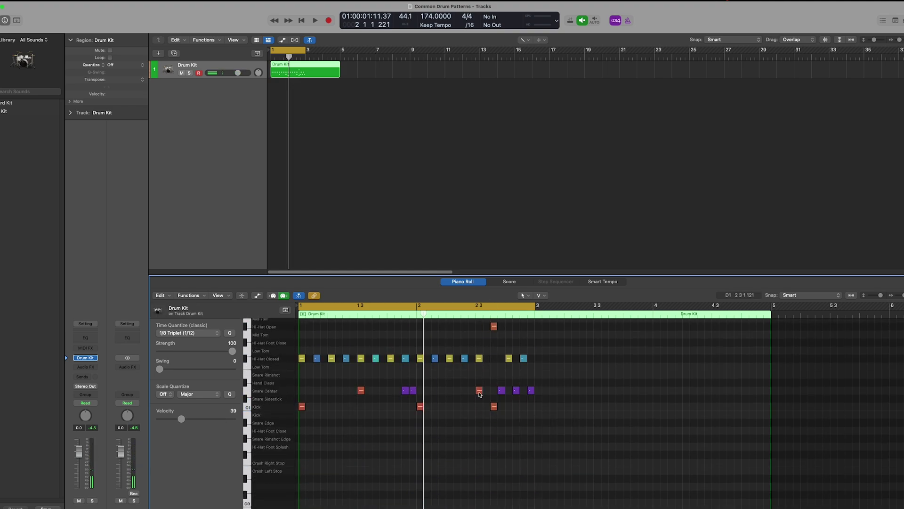
{"action": "key", "text": "space"}
{"action": "scroll", "coordinate": [440, 430], "scroll_direction": "up", "scroll_amount": 2}
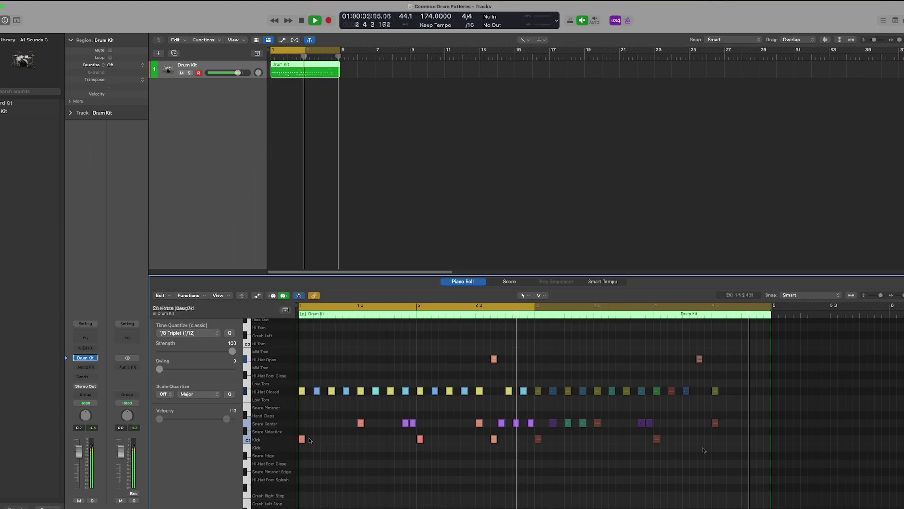
{"action": "left_click", "coordinate": [302, 439]}
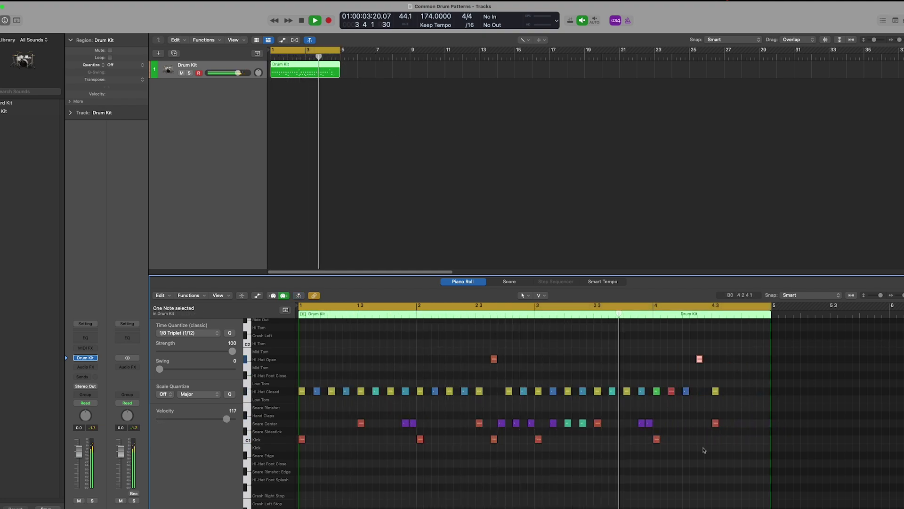
{"action": "key", "text": "space"}
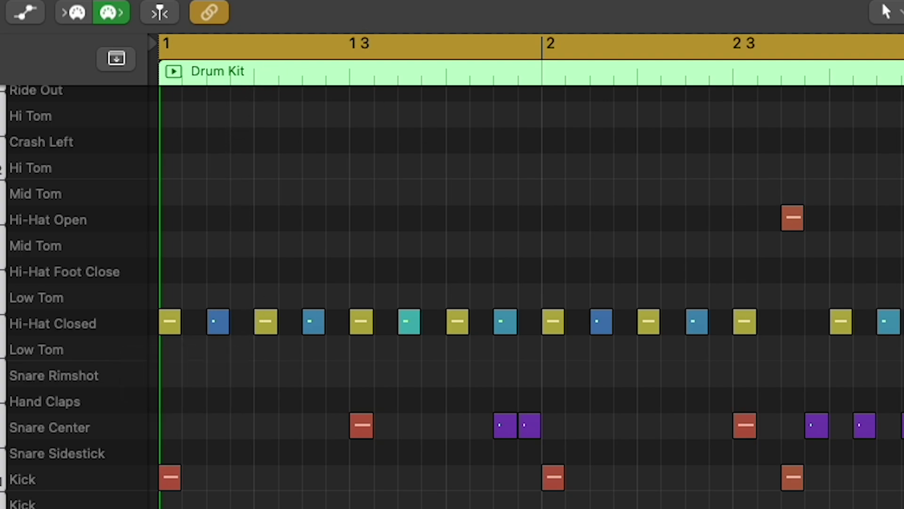
Step: Lower one bar-4 hi-hat to velocity 21, raise another to about 125, and play the pattern
{"action": "key", "text": "t"}
{"action": "key", "text": "v"}
{"action": "left_click_drag", "start_coordinate": [425, 332], "coordinate": [462, 363]}
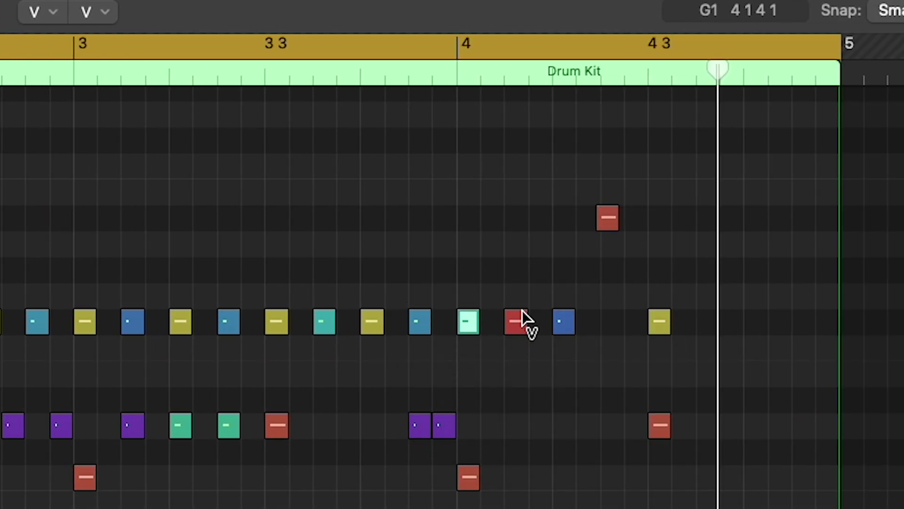
{"action": "left_click_drag", "start_coordinate": [522, 315], "coordinate": [547, 219]}
{"action": "left_click", "coordinate": [564, 328]}
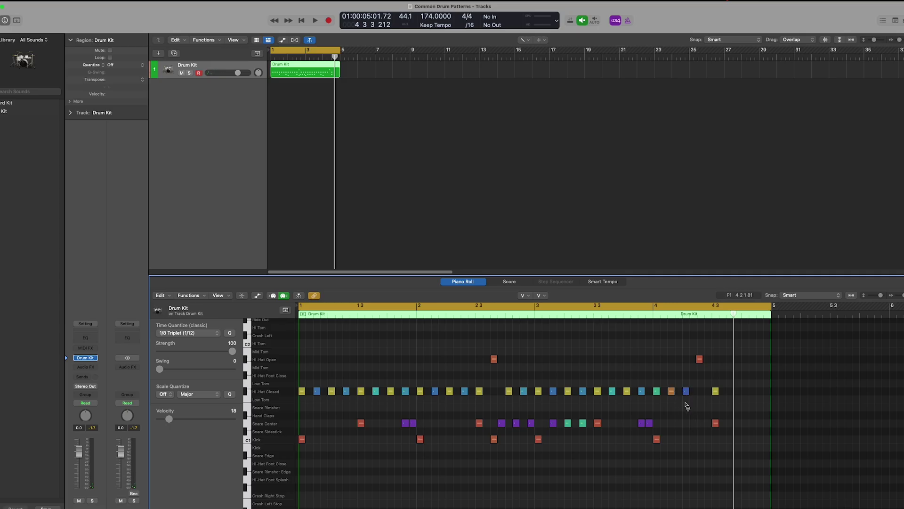
{"action": "key", "text": "space"}
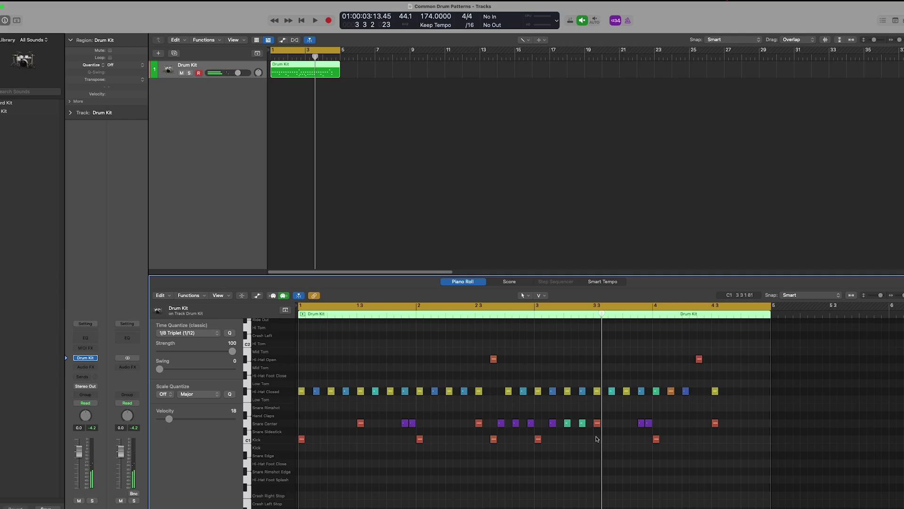
Step: Scroll to view the 90BPM, 180BPM and Slow-Fast groove tracks in BPM Programming Differences
{"action": "scroll", "coordinate": [596, 439], "scroll_direction": "up", "scroll_amount": 1}
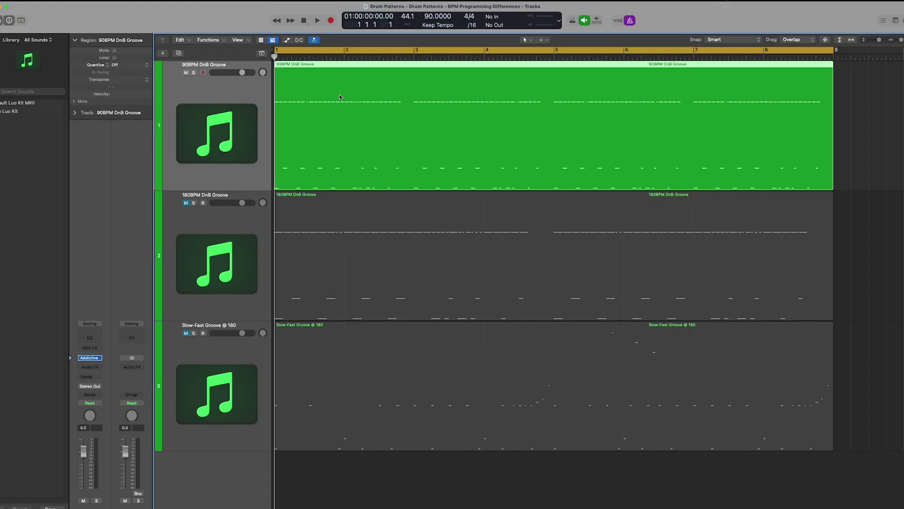
Step: Open the 90BPM DnB Groove region in the Piano Roll, audition it, and turn Cycle off
{"action": "double_click", "coordinate": [324, 65]}
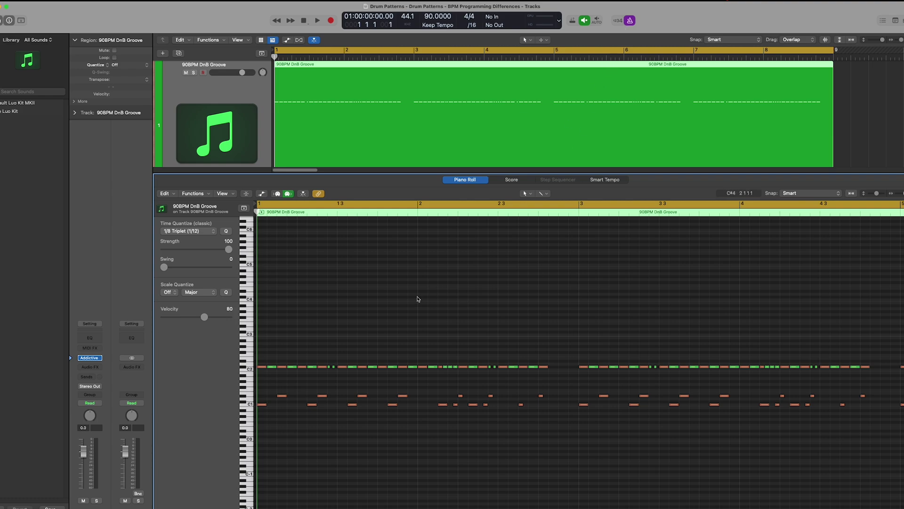
{"action": "key", "text": "space"}
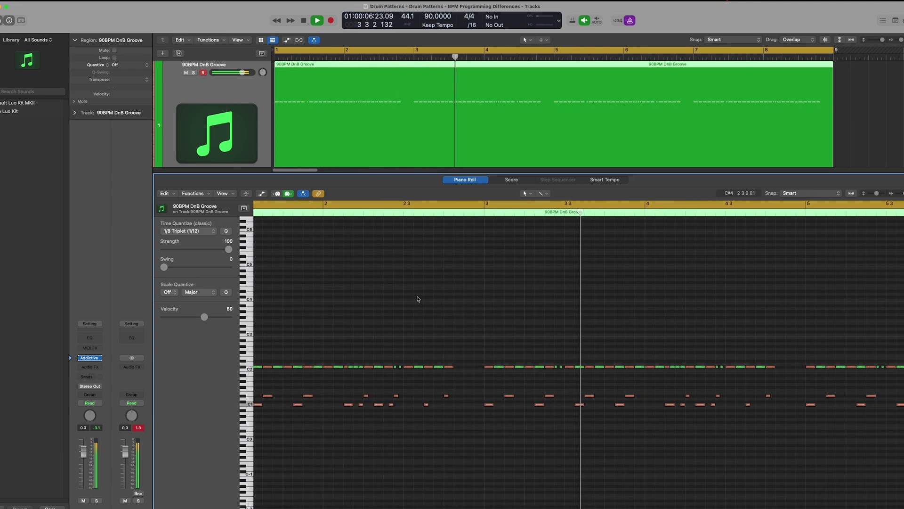
{"action": "key", "text": "space"}
{"action": "key", "text": "Return"}
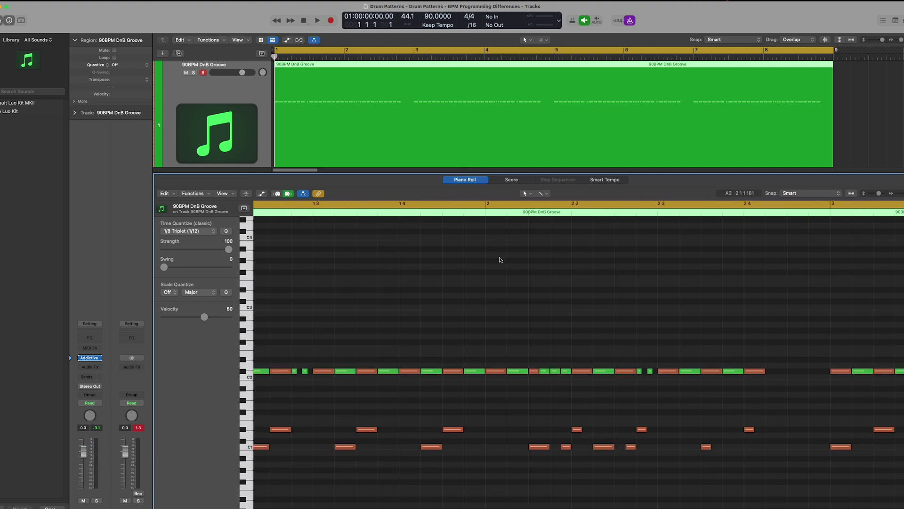
{"action": "left_click", "coordinate": [489, 210]}
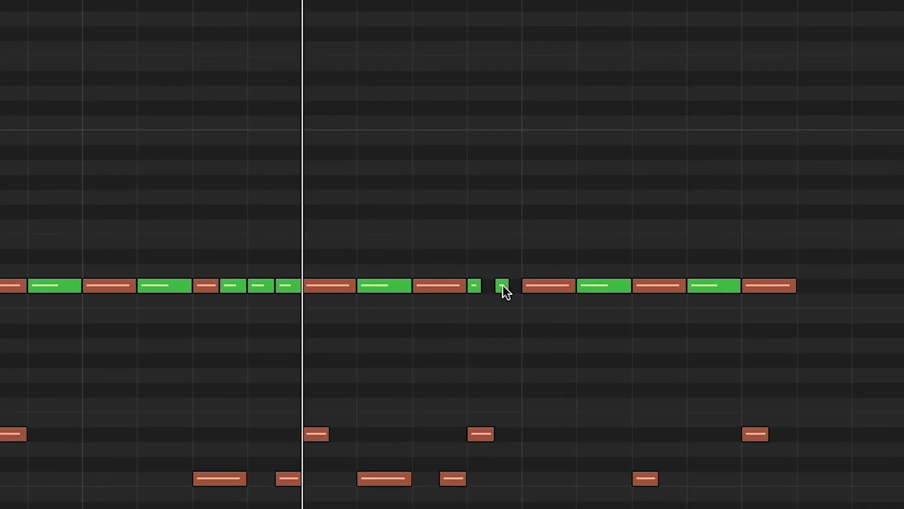
Step: Select the run of C#2 notes and quantize them to 1/16, then 1/32 Note
{"action": "left_click_drag", "start_coordinate": [650, 372], "coordinate": [652, 373]}
{"action": "left_click_drag", "start_coordinate": [496, 294], "coordinate": [471, 321]}
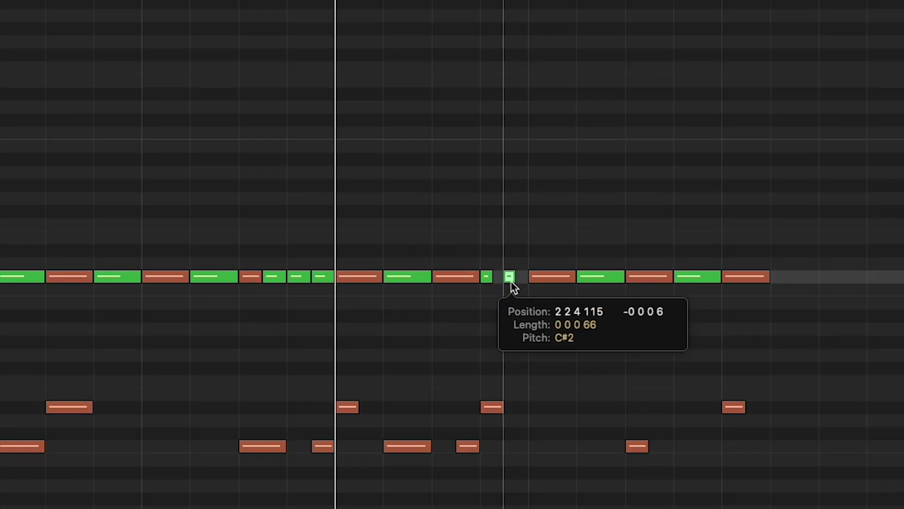
{"action": "left_click_drag", "start_coordinate": [512, 284], "coordinate": [511, 281]}
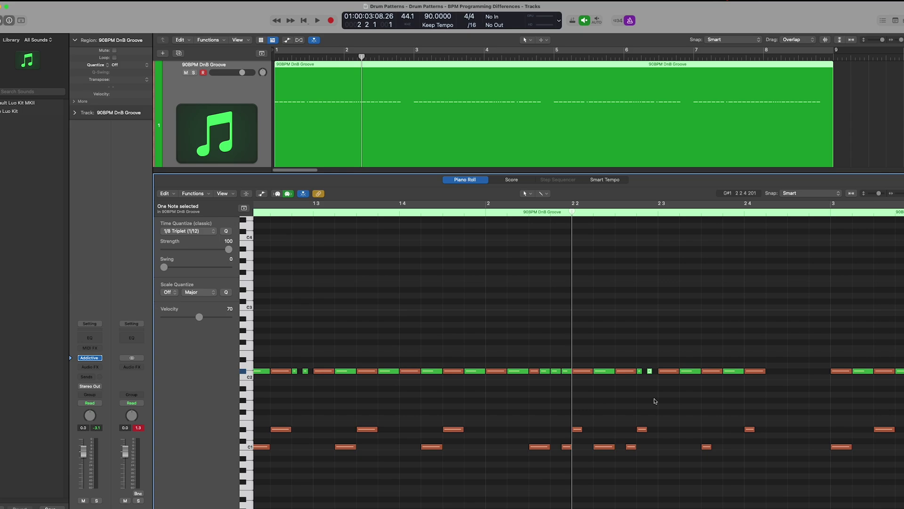
{"action": "left_click_drag", "start_coordinate": [448, 306], "coordinate": [658, 419]}
{"action": "left_click", "coordinate": [213, 232]}
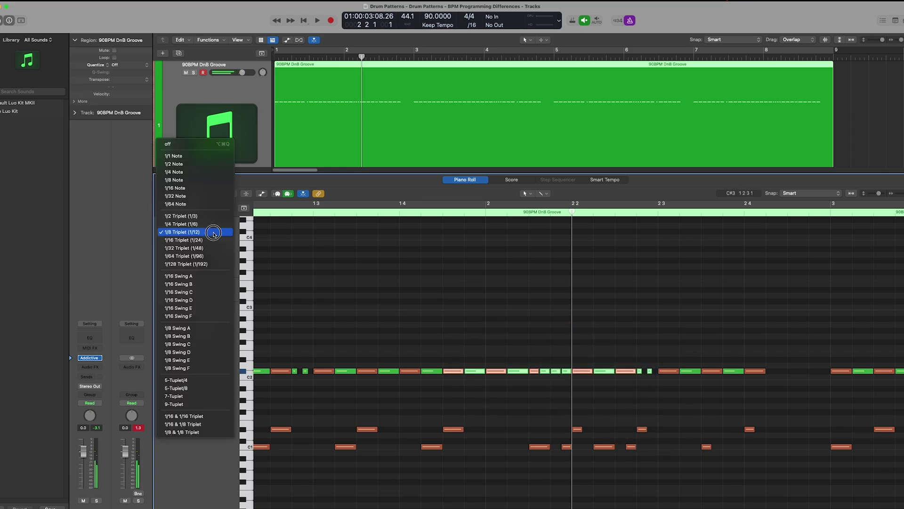
{"action": "left_click", "coordinate": [175, 188]}
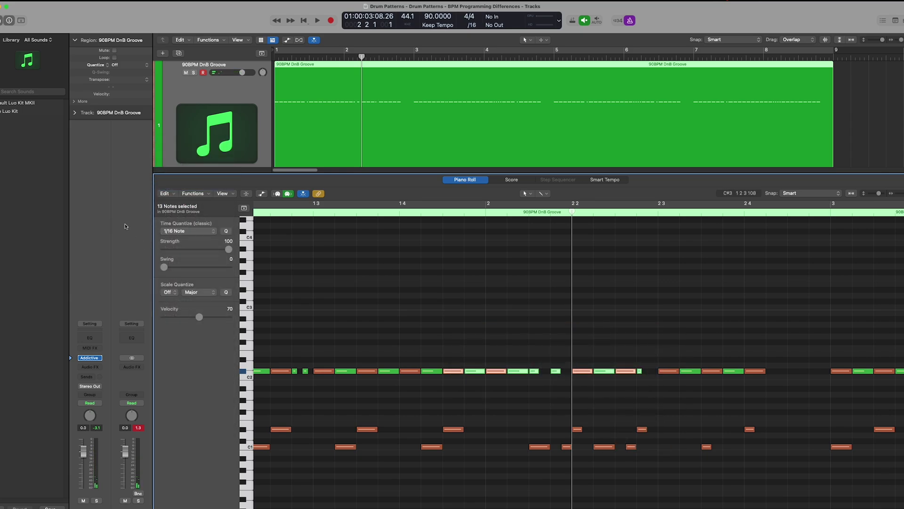
{"action": "left_click", "coordinate": [188, 231]}
{"action": "left_click", "coordinate": [189, 239]}
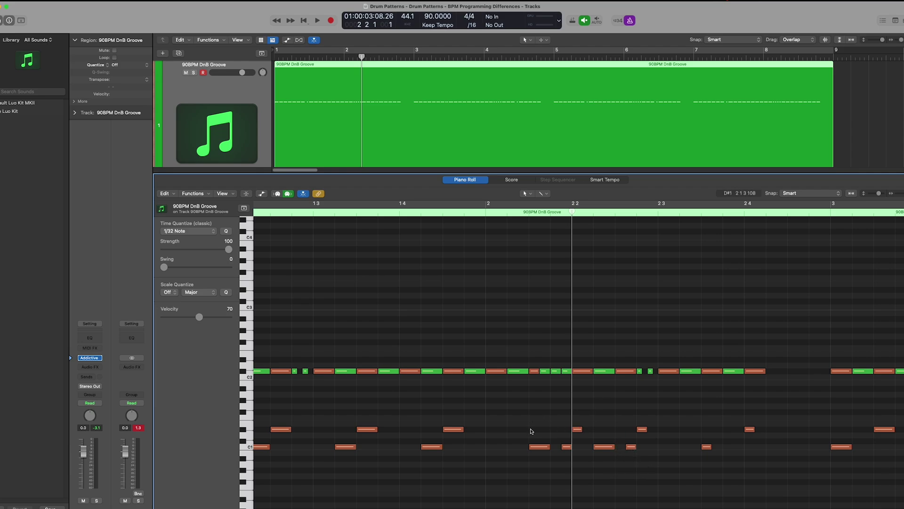
Step: Play the quantized 90BPM groove back from the start
{"action": "scroll", "coordinate": [531, 430], "scroll_direction": "down", "scroll_amount": 5}
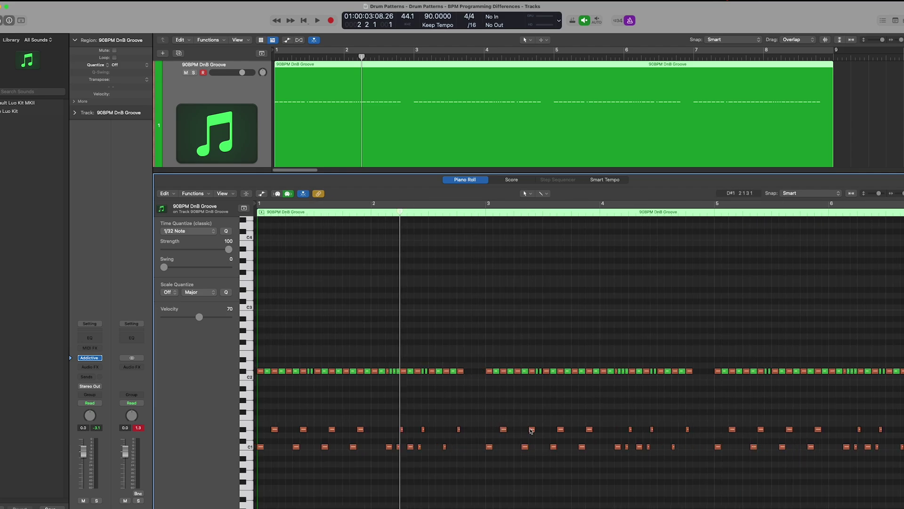
{"action": "scroll", "coordinate": [530, 431], "scroll_direction": "down", "scroll_amount": 2}
{"action": "key", "text": "Return"}
{"action": "key", "text": "space"}
{"action": "scroll", "coordinate": [530, 431], "scroll_direction": "up", "scroll_amount": 5}
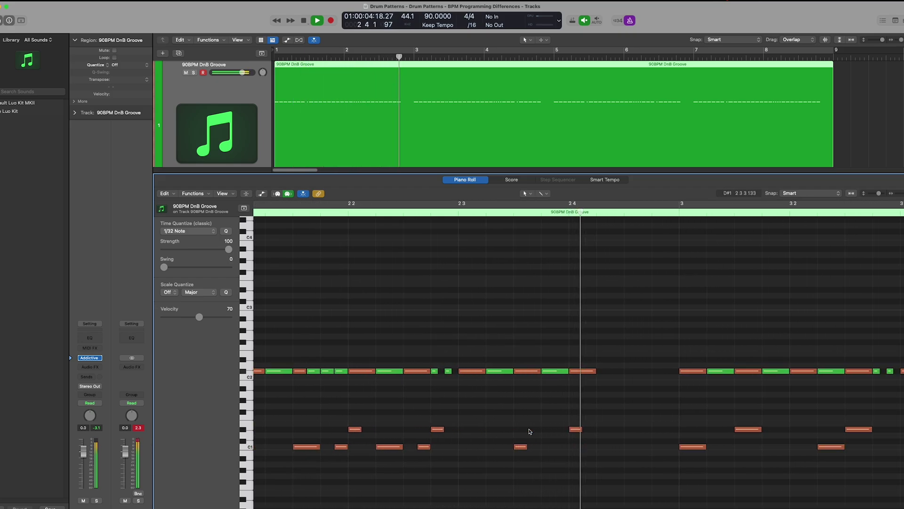
{"action": "key", "text": "space"}
Step: In the mixer, mute the 90BPM DnB Groove track and set the tempo to 180 BPM
{"action": "key", "text": "x"}
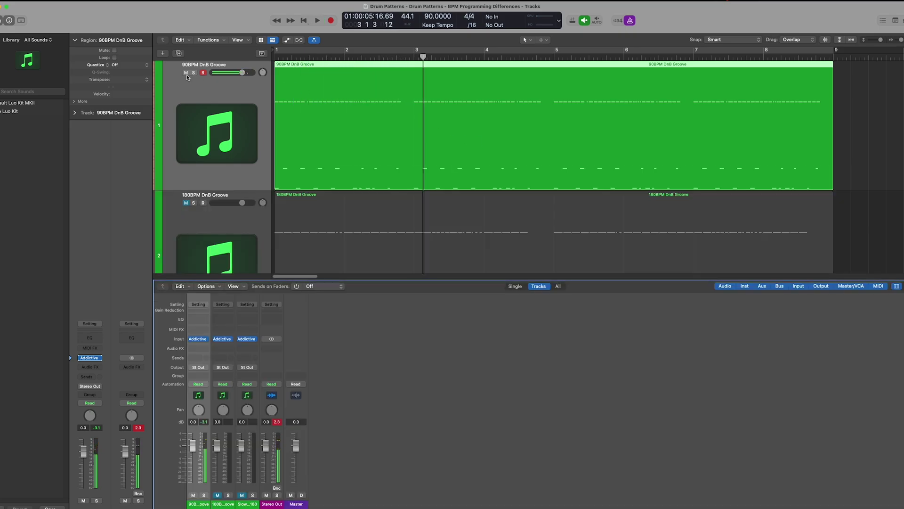
{"action": "left_click", "coordinate": [186, 73]}
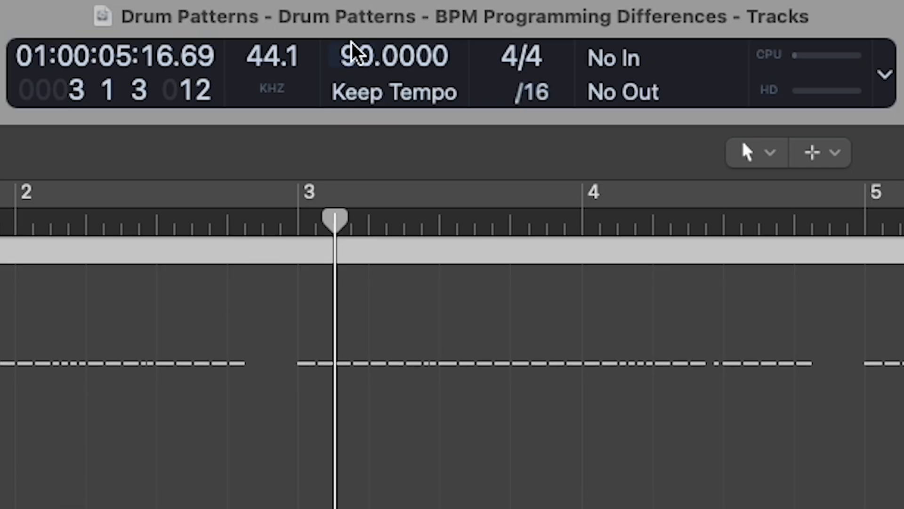
{"action": "double_click", "coordinate": [353, 54]}
{"action": "type", "text": "180"}
{"action": "key", "text": "Return"}
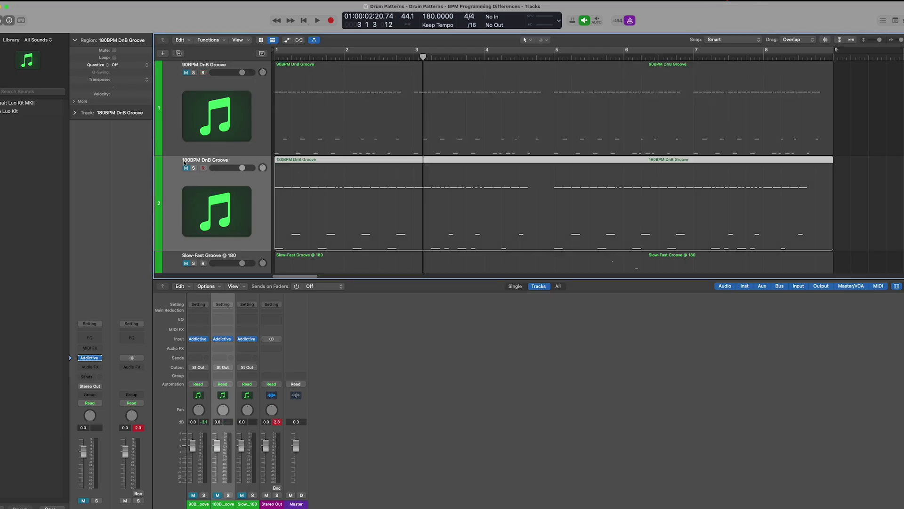
Step: Open the 180BPM DnB Groove region's notes and play it from the start
{"action": "left_click", "coordinate": [185, 165]}
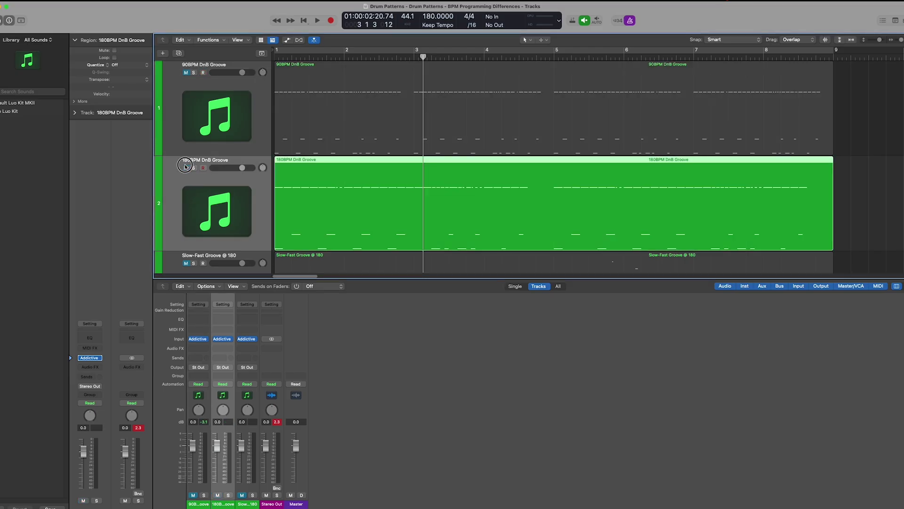
{"action": "double_click", "coordinate": [342, 191]}
{"action": "scroll", "coordinate": [422, 377], "scroll_direction": "down", "scroll_amount": 5}
{"action": "key", "text": "Return"}
{"action": "key", "text": "space"}
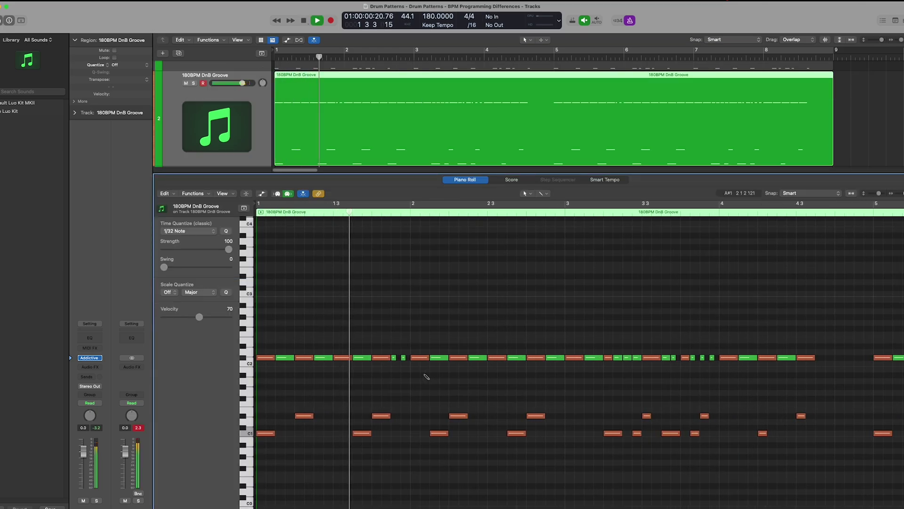
{"action": "key", "text": "t"}
{"action": "key", "text": "z"}
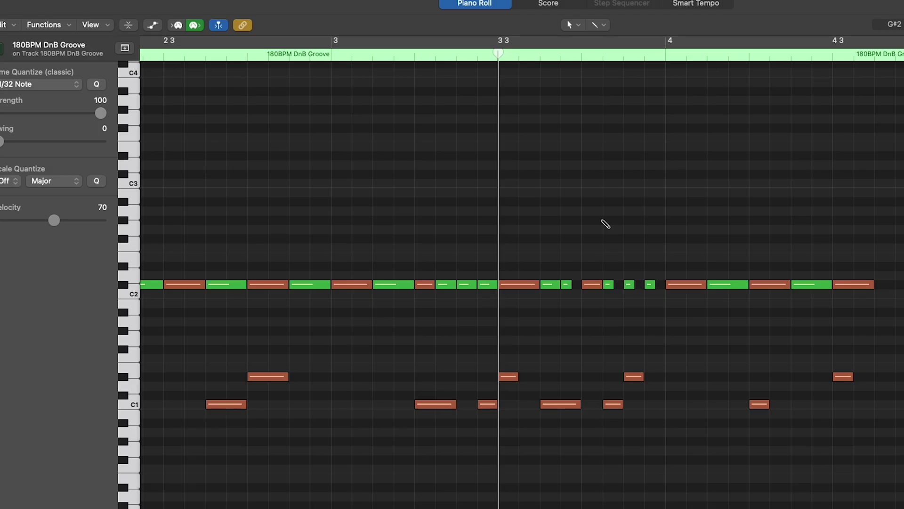
Step: Select all 180BPM groove notes and apply MIDI Transform > Humanize
{"action": "key", "text": "super+a"}
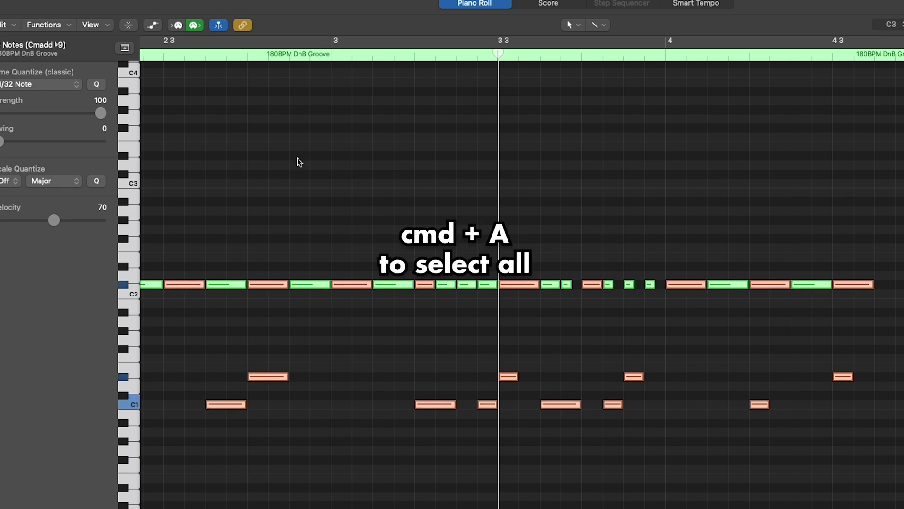
{"action": "left_click", "coordinate": [51, 28]}
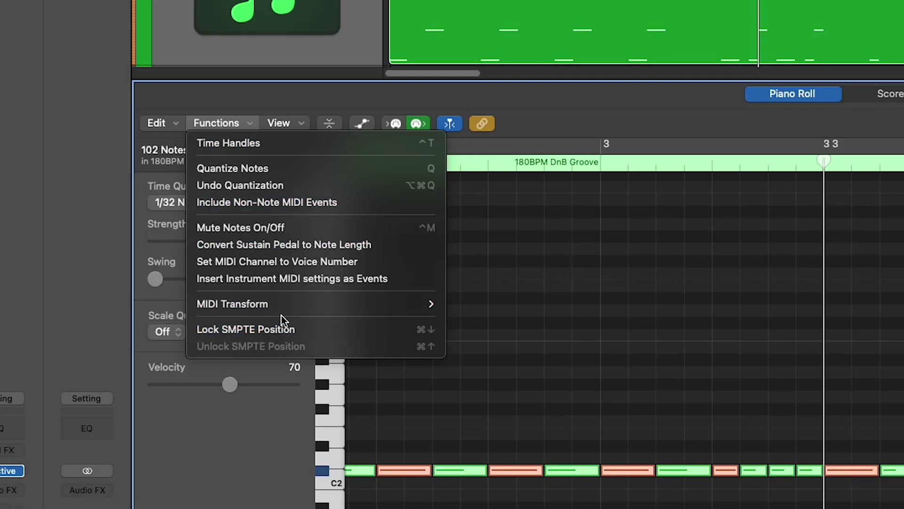
{"action": "mouse_move", "coordinate": [105, 163]}
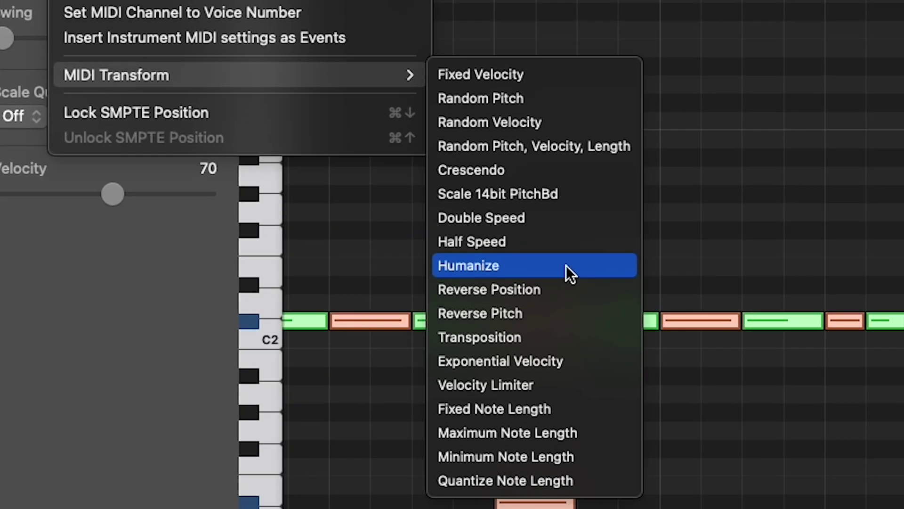
{"action": "left_click", "coordinate": [537, 432]}
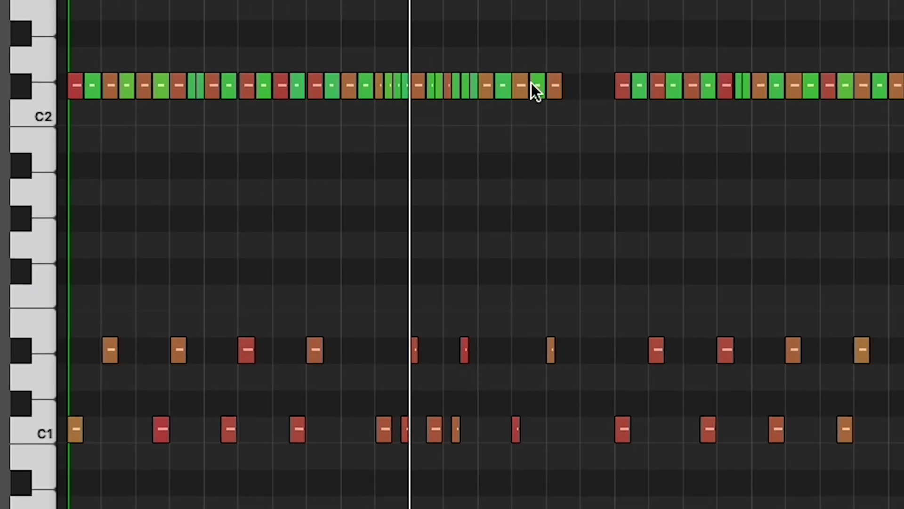
Step: Zoom in on bars 3–8 and play back the humanized groove
{"action": "key", "text": "super+Right"}
{"action": "key", "text": "z"}
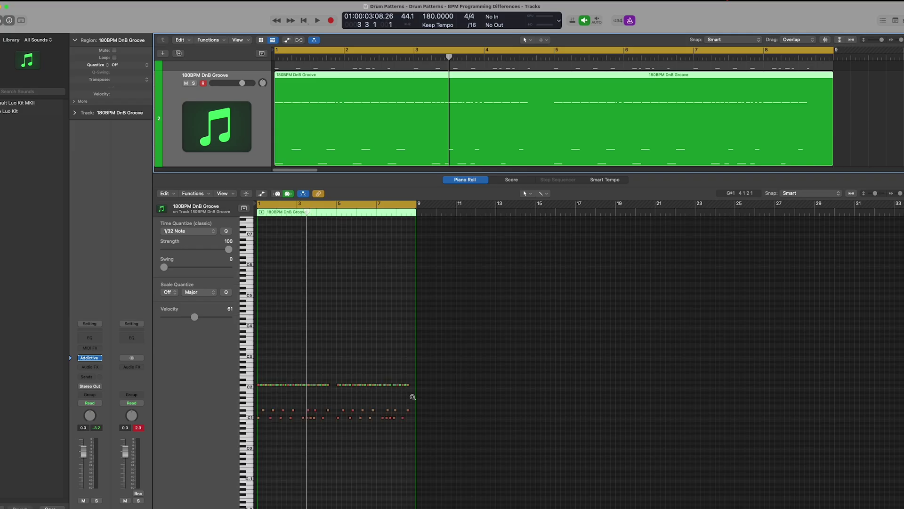
{"action": "key", "text": "super+Right"}
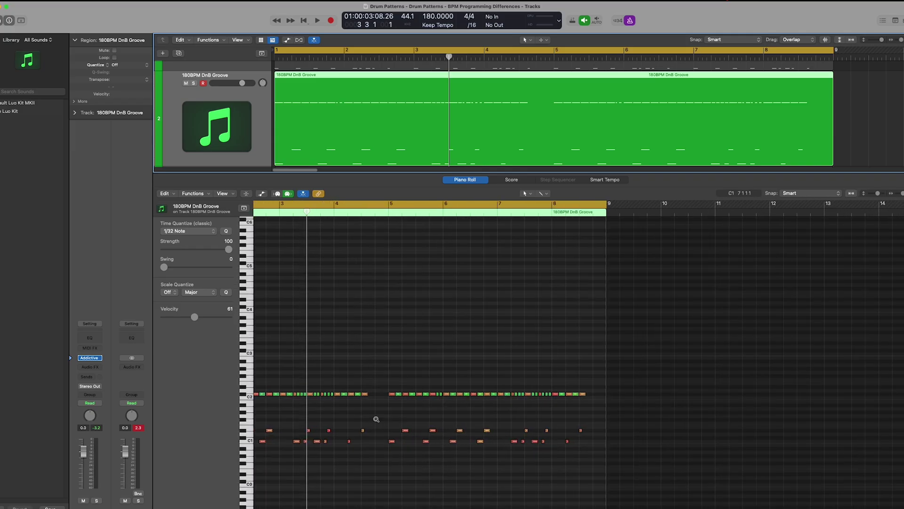
{"action": "key", "text": "super+Right"}
{"action": "key", "text": "space"}
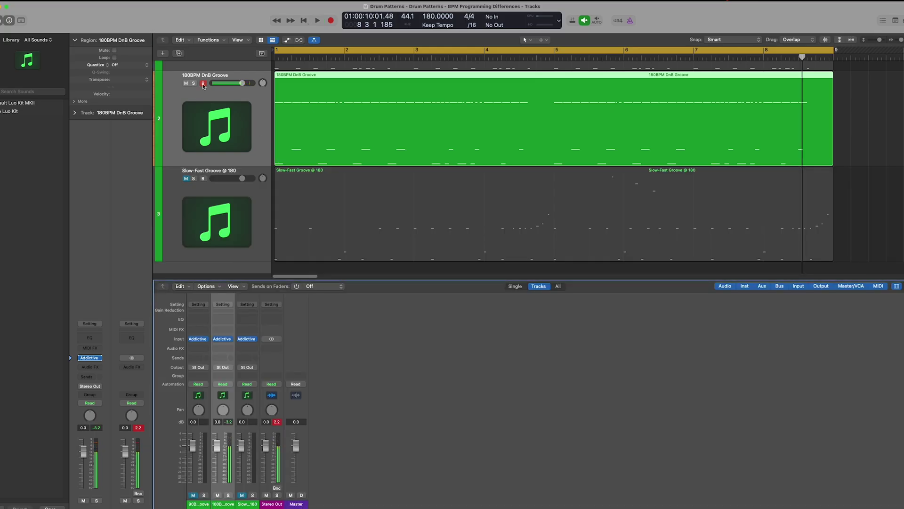
Step: Open the Slow-Fast Groove @ 180 region in the Piano Roll, play it, and zoom out
{"action": "left_click", "coordinate": [244, 235]}
{"action": "left_click", "coordinate": [187, 180]}
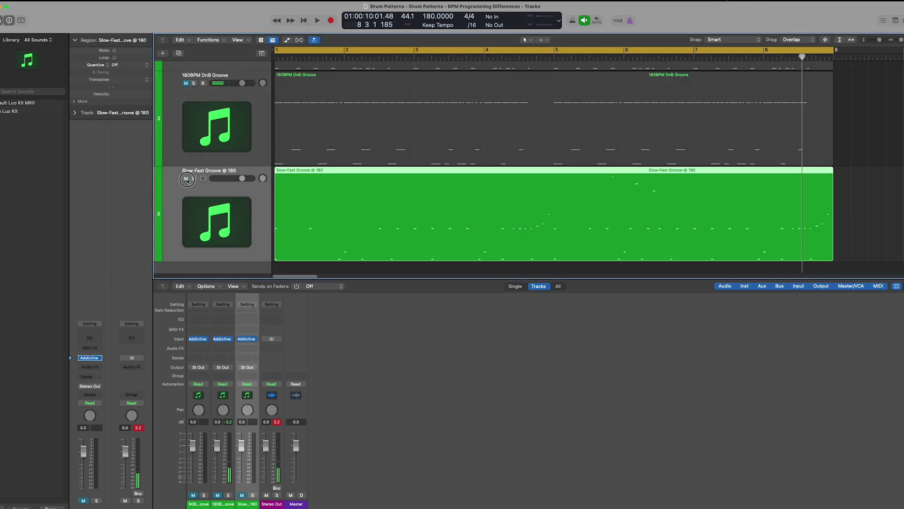
{"action": "double_click", "coordinate": [307, 197]}
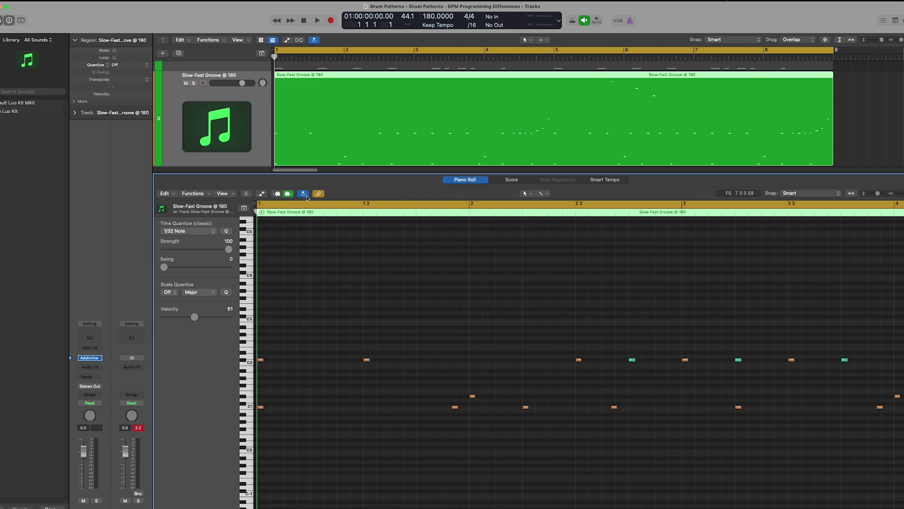
{"action": "key", "text": "space"}
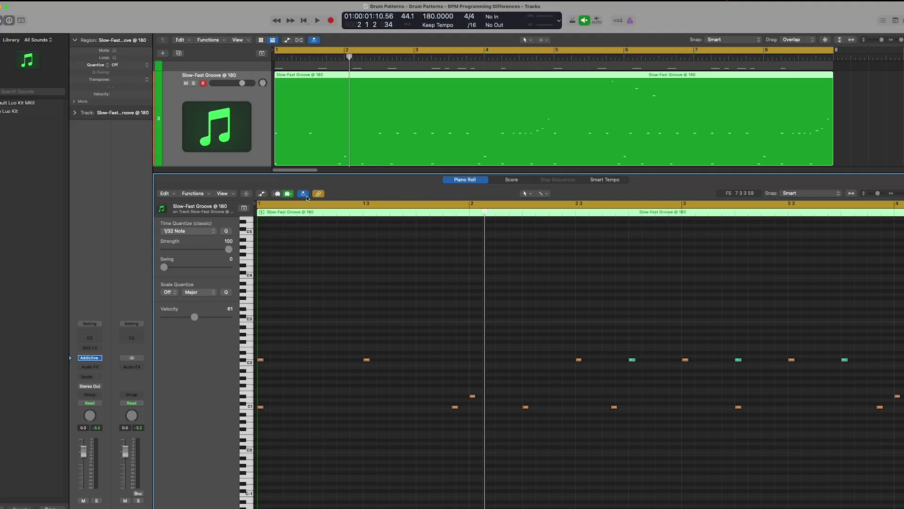
{"action": "scroll", "coordinate": [394, 242], "scroll_direction": "down", "scroll_amount": 5}
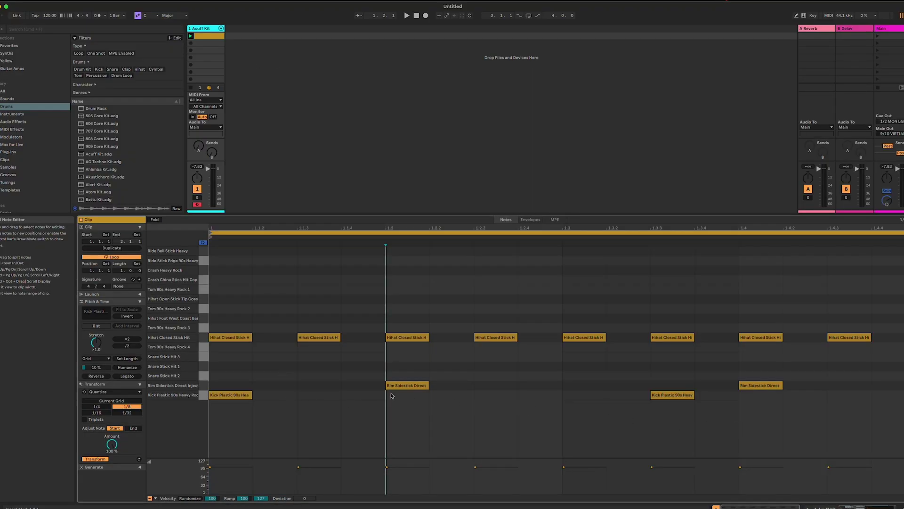
Step: Look through the audio effects library, then return to the drums library
{"action": "scroll", "coordinate": [105, 150], "scroll_direction": "down", "scroll_amount": 1}
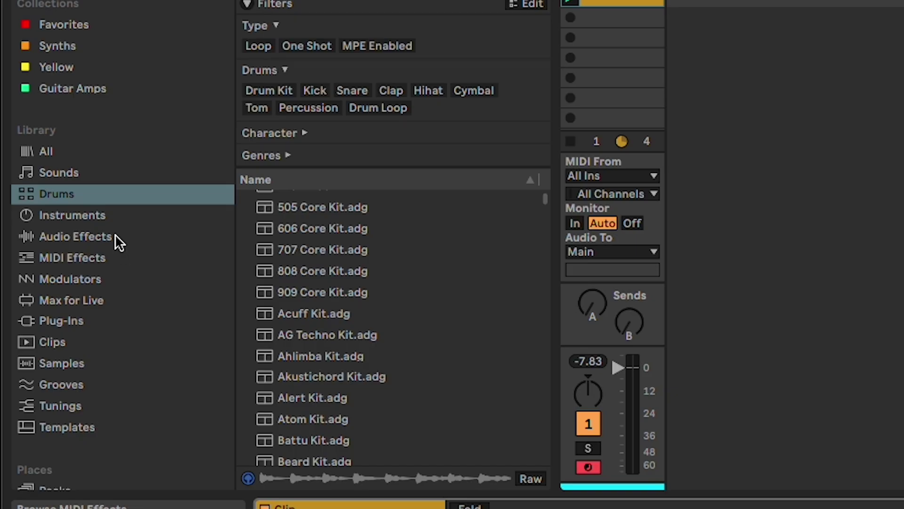
{"action": "left_click", "coordinate": [115, 236]}
{"action": "left_click", "coordinate": [103, 199]}
{"action": "left_click", "coordinate": [353, 210]}
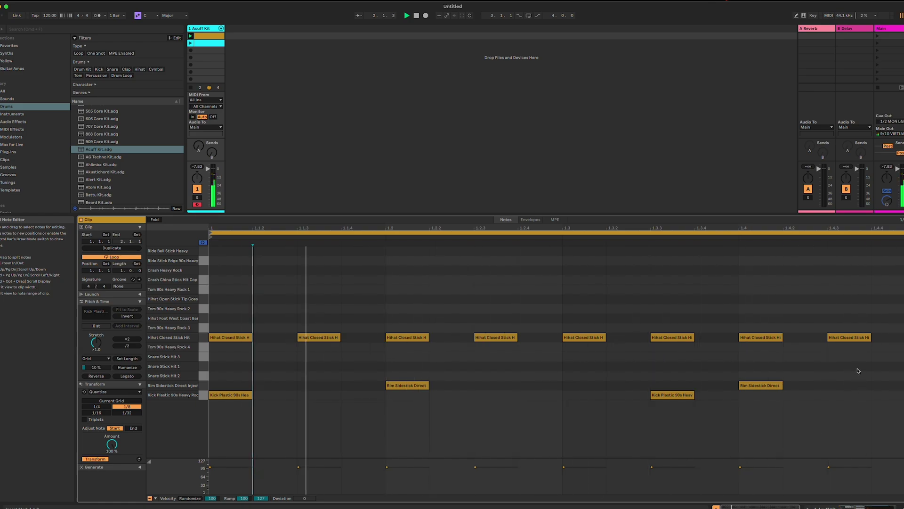
Step: Select the eight closed hi-hat notes, lower their velocities, and draw a rising velocity ramp
{"action": "left_click_drag", "start_coordinate": [871, 359], "coordinate": [207, 325]}
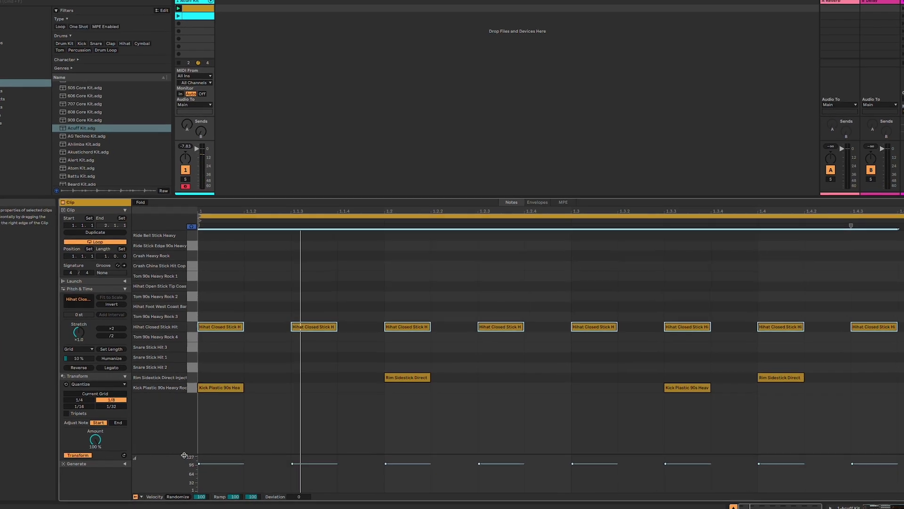
{"action": "left_click_drag", "start_coordinate": [196, 459], "coordinate": [175, 407]}
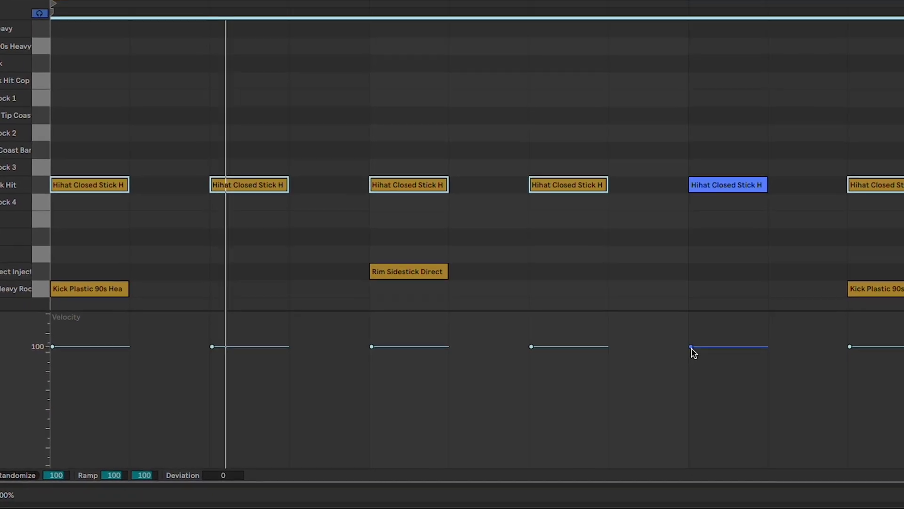
{"action": "left_click_drag", "start_coordinate": [681, 352], "coordinate": [683, 464]}
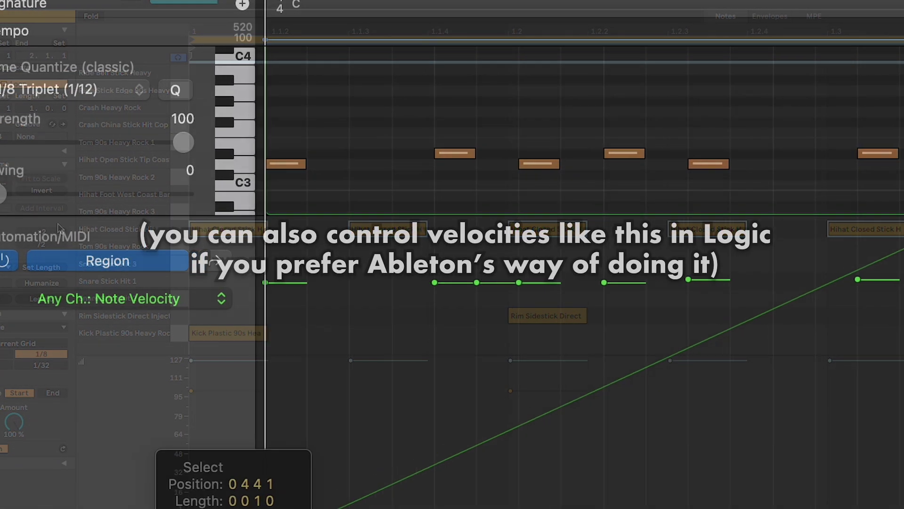
{"action": "left_click_drag", "start_coordinate": [337, 506], "coordinate": [331, 495]}
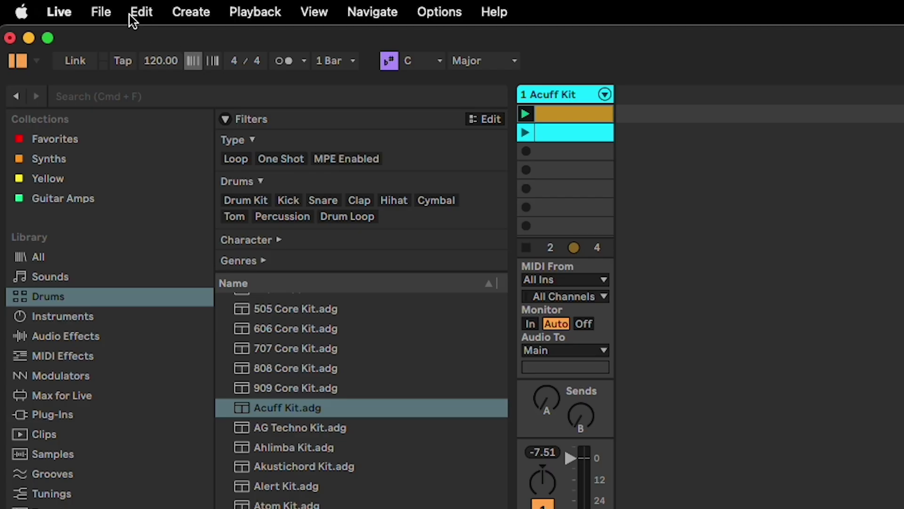
Step: Turn on triplet values in Quantize Settings and requantize the hi-hats to 1/8T
{"action": "left_click", "coordinate": [138, 13]}
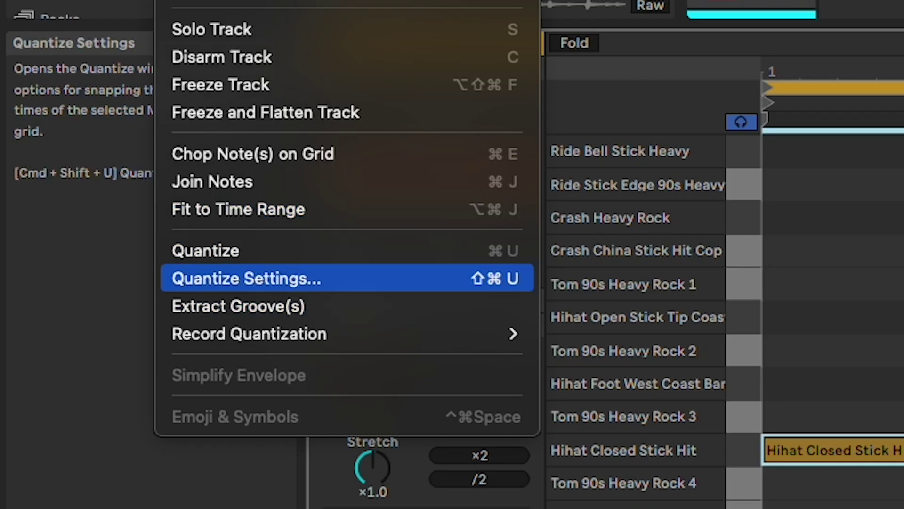
{"action": "left_click", "coordinate": [267, 277]}
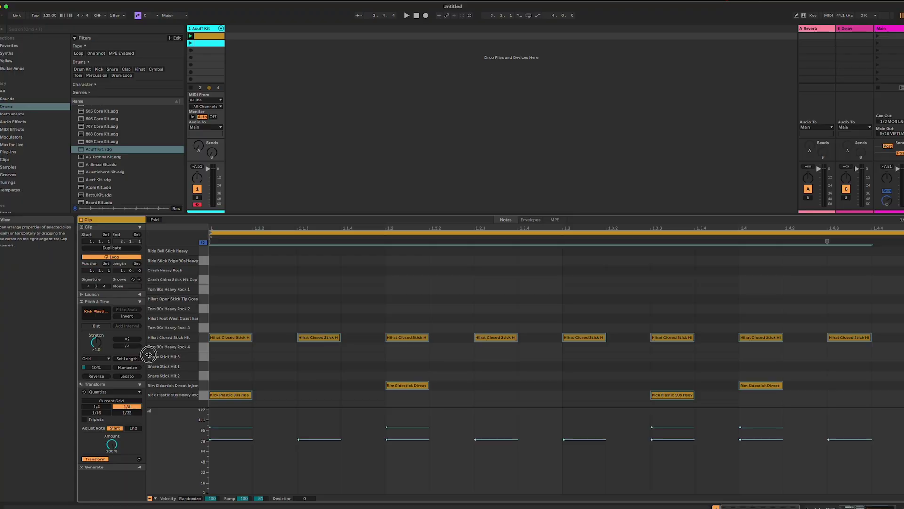
{"action": "left_click_drag", "start_coordinate": [148, 355], "coordinate": [233, 355]}
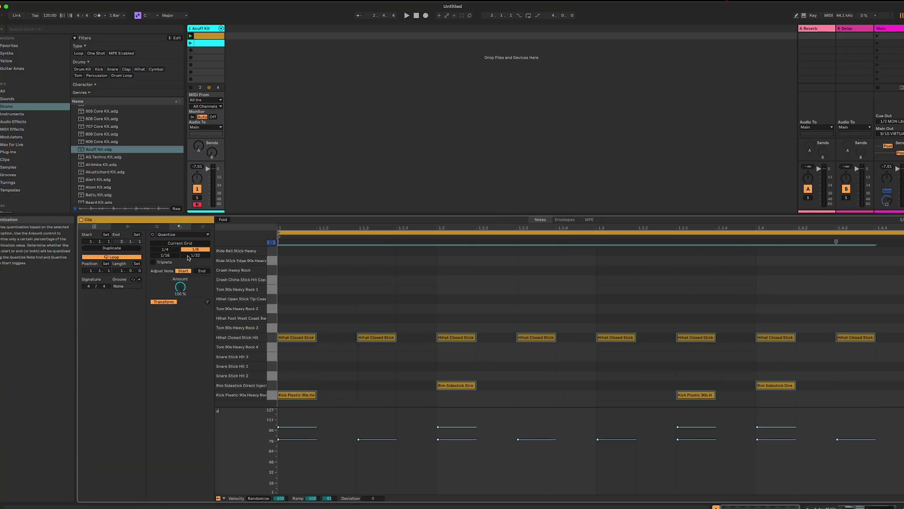
{"action": "left_click", "coordinate": [127, 227]}
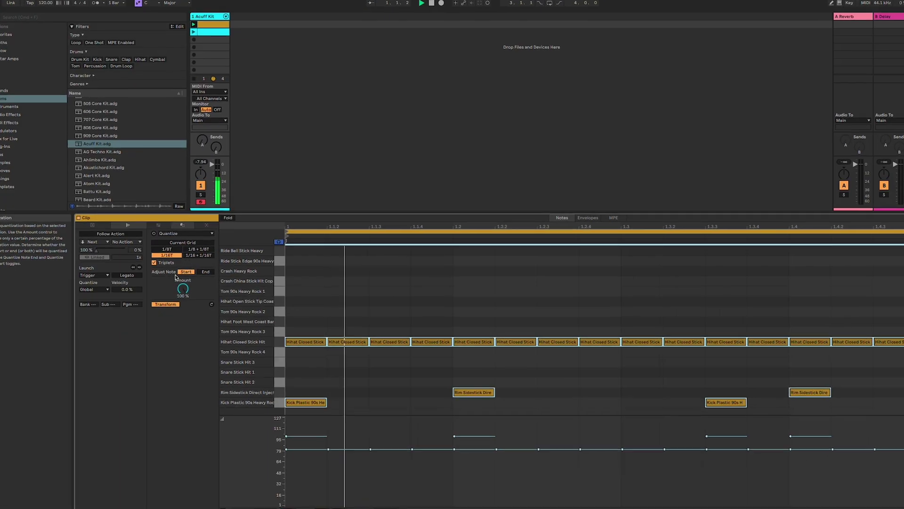
{"action": "left_click", "coordinate": [153, 262]}
{"action": "left_click", "coordinate": [164, 255]}
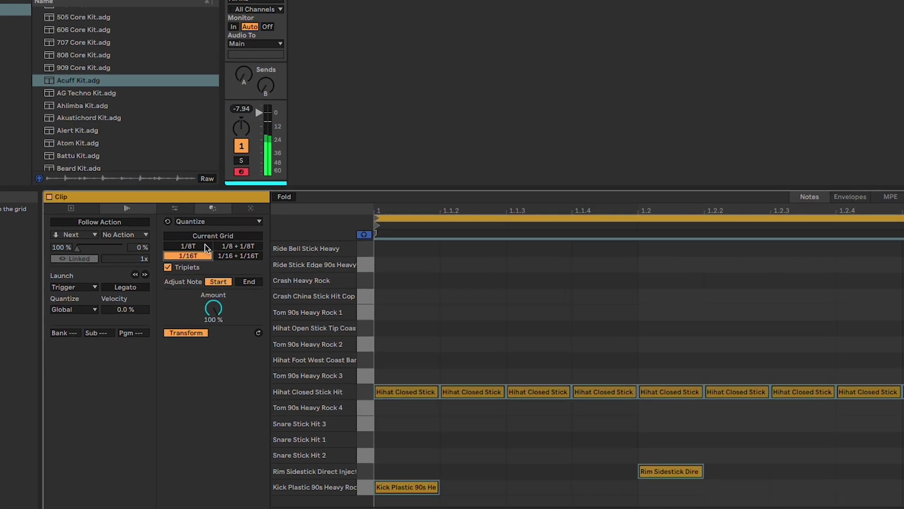
{"action": "left_click", "coordinate": [188, 246]}
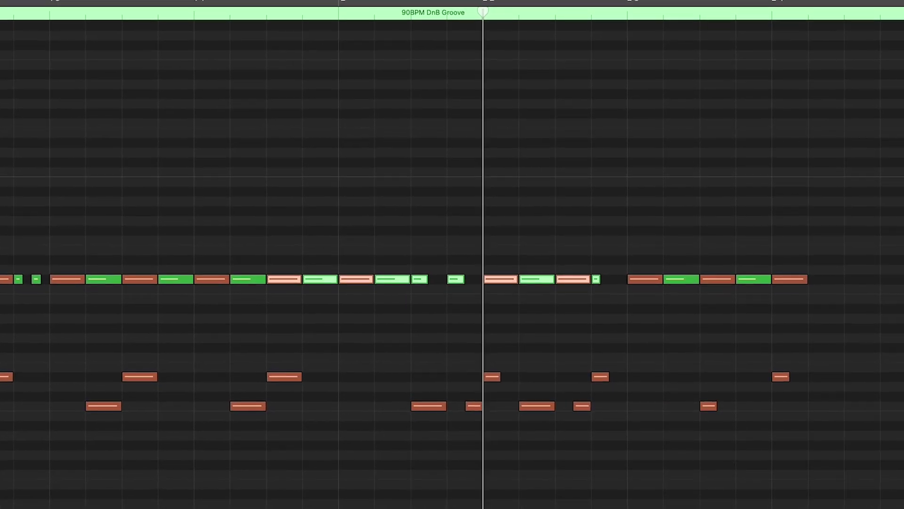
Step: With the Pointer Tool, nudge one kick note slightly later in the Piano Roll
{"action": "left_click", "coordinate": [525, 241]}
{"action": "key", "text": "t"}
{"action": "left_click", "coordinate": [438, 275]}
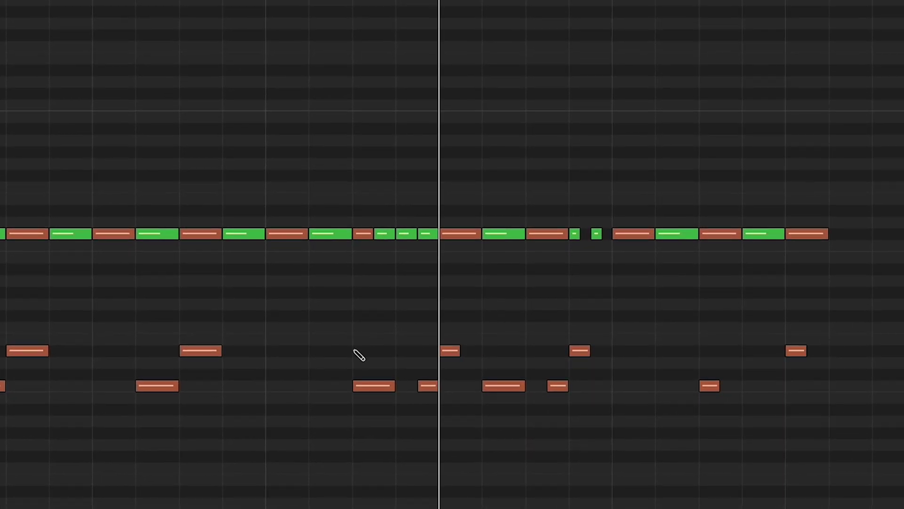
{"action": "left_click_drag", "start_coordinate": [360, 356], "coordinate": [430, 356]}
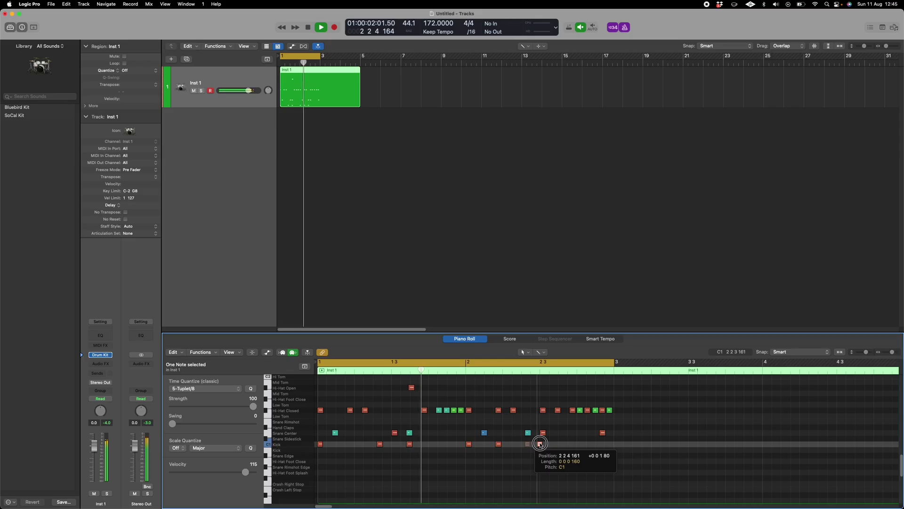
{"action": "left_click_drag", "start_coordinate": [537, 444], "coordinate": [537, 444]}
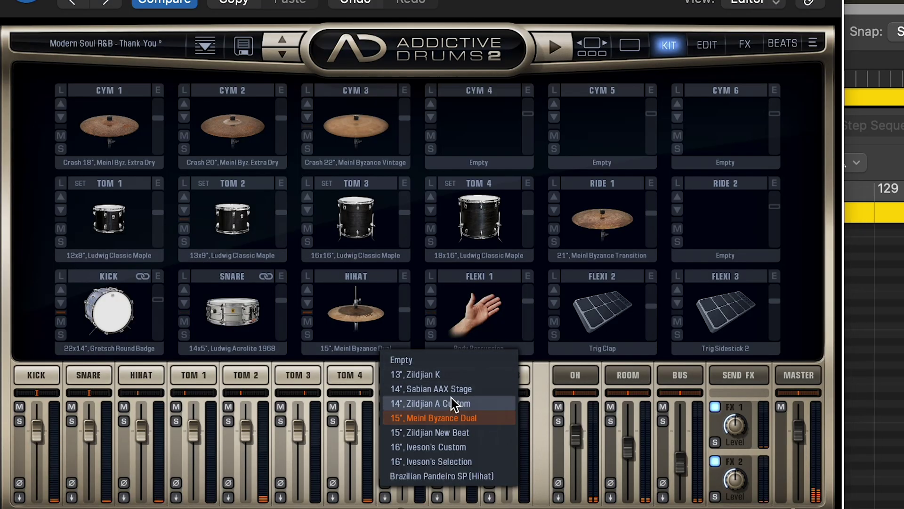
Step: Try the Sabian AAX Stage hi-hat, then switch to a 16-inch Iveson's Custom
{"action": "left_click", "coordinate": [452, 390]}
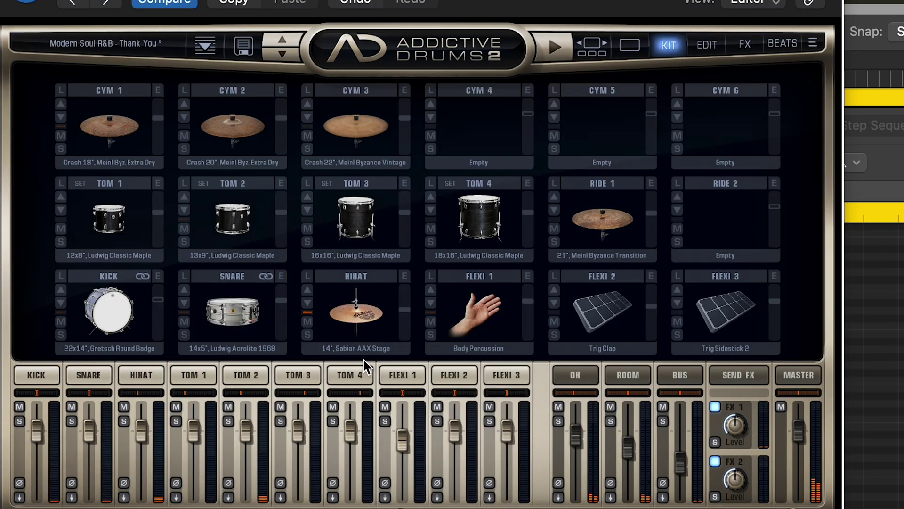
{"action": "left_click", "coordinate": [346, 349]}
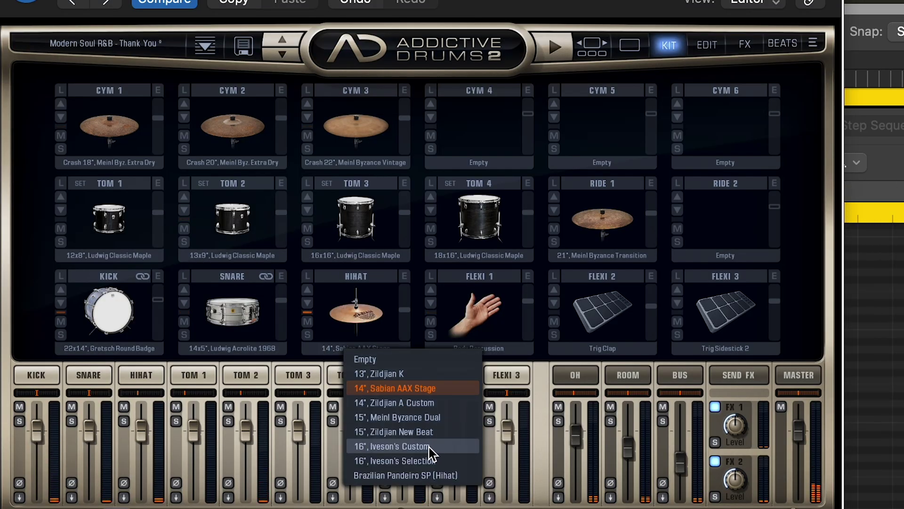
{"action": "left_click", "coordinate": [429, 447]}
{"action": "left_click", "coordinate": [342, 349]}
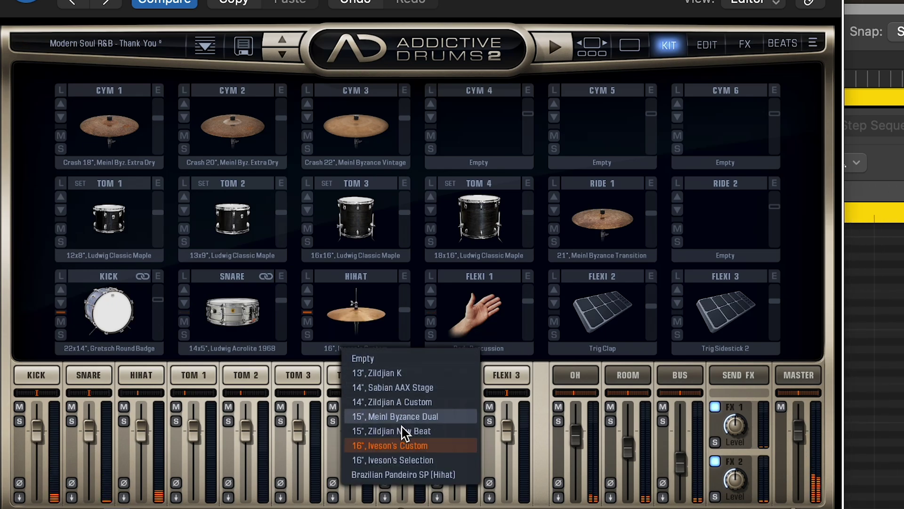